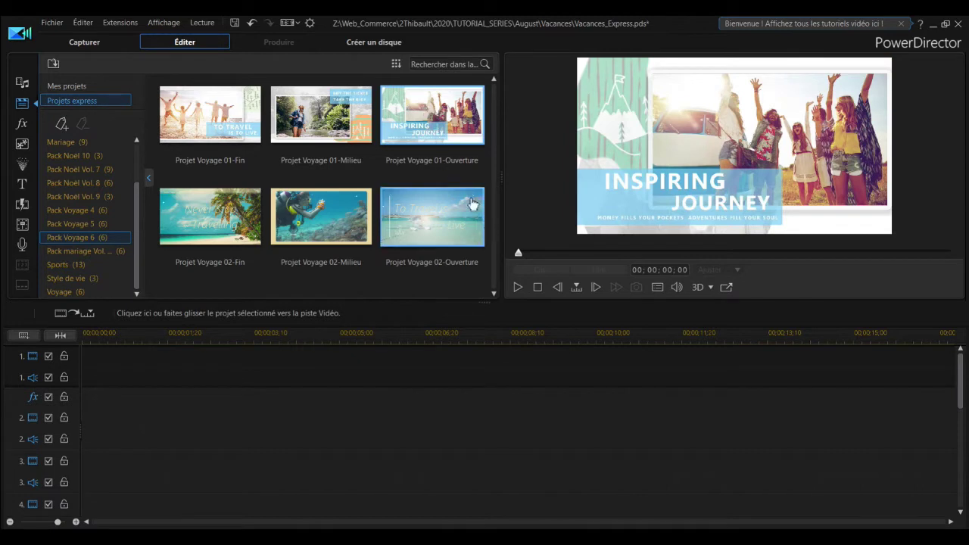
Preview the Projet Voyage 01-Ouverture express project and add it at the start of the timeline.
left_click(517, 287)
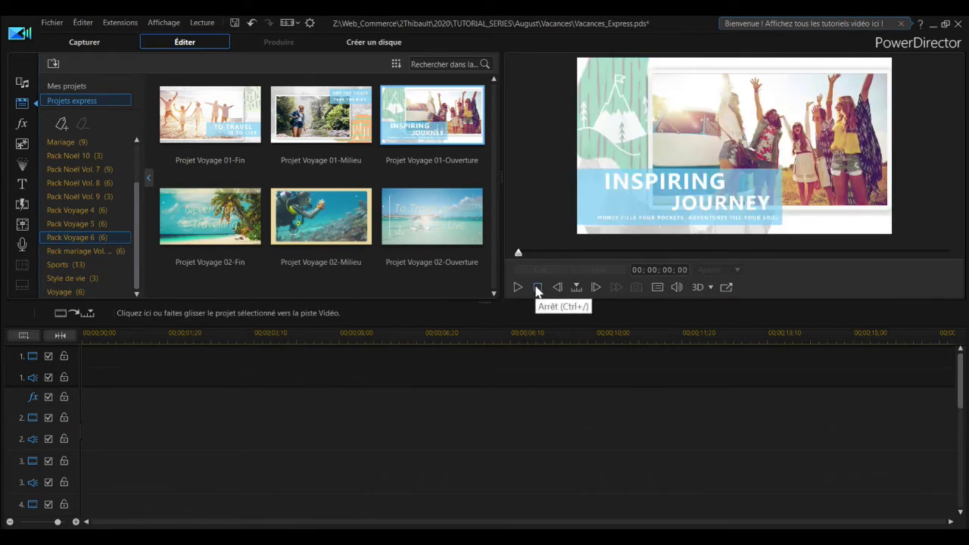
left_click_drag(432, 120, 131, 364)
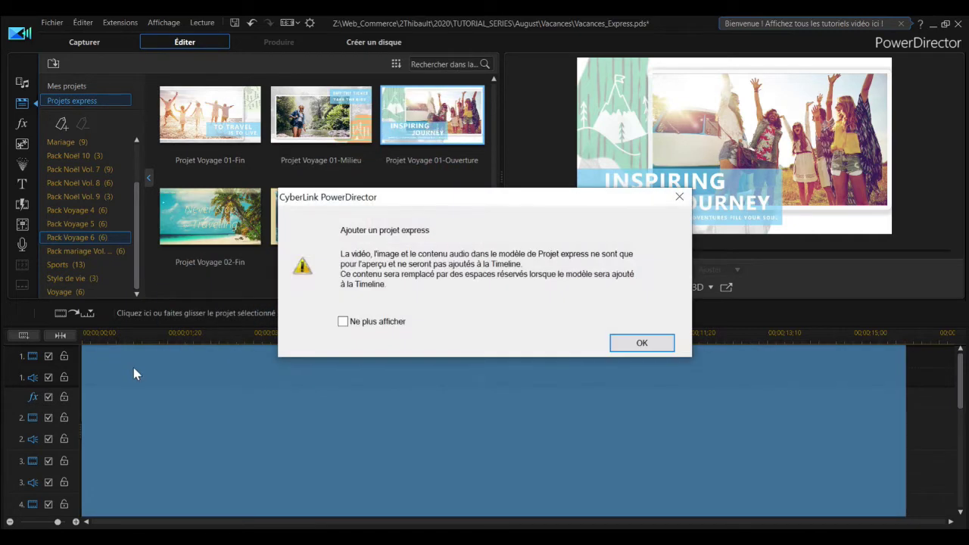
left_click(642, 343)
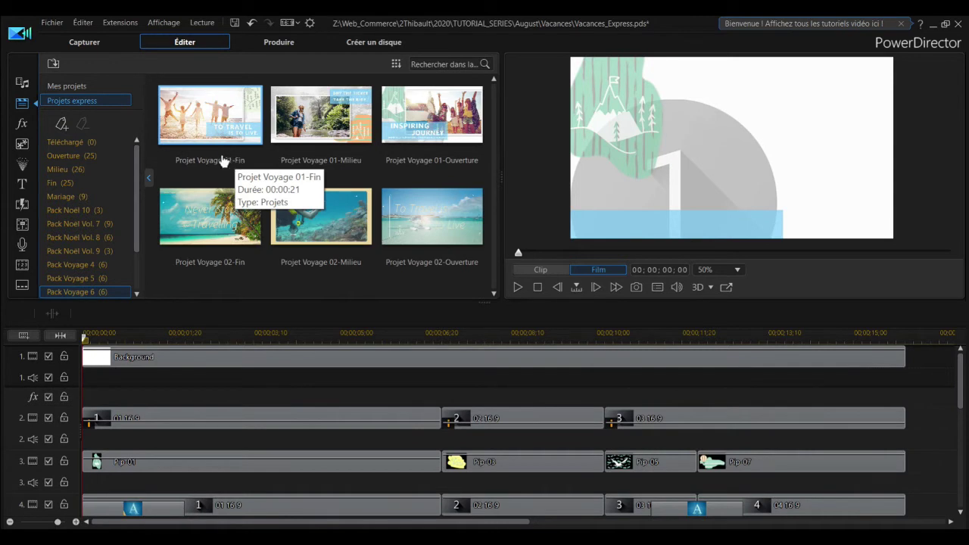
Replace the number 1 placeholders on video tracks 2 and 4 with the sea turtle video from the media library.
left_click(24, 86)
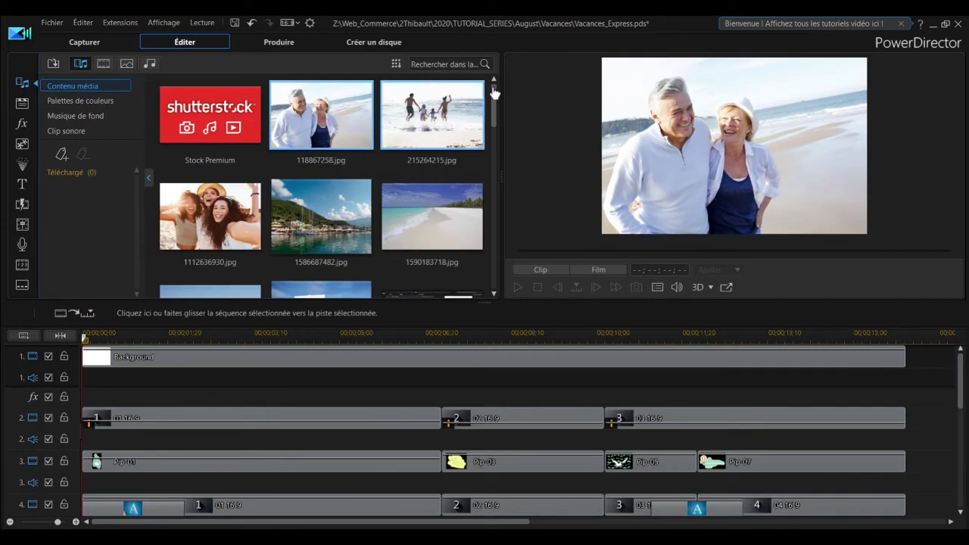
left_click_drag(494, 102, 506, 241)
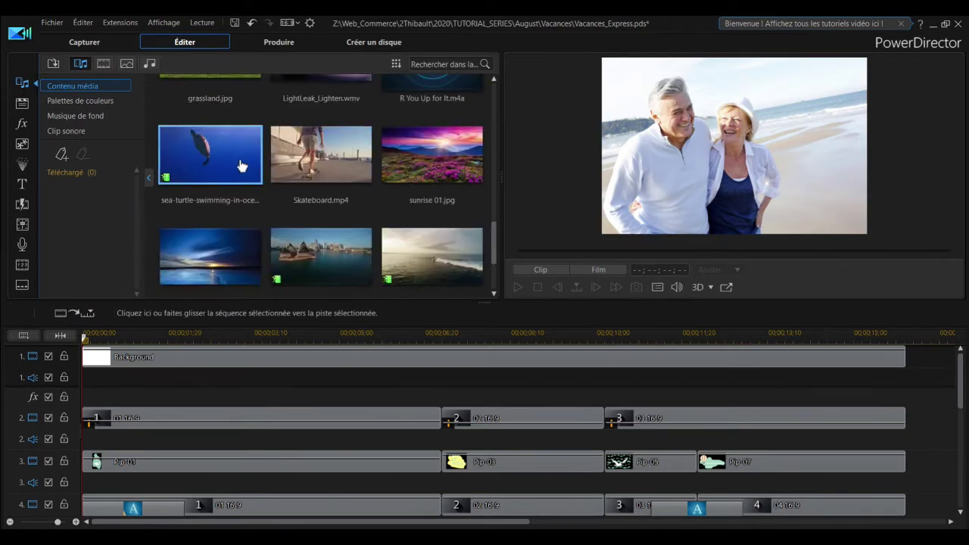
left_click_drag(215, 156, 74, 431)
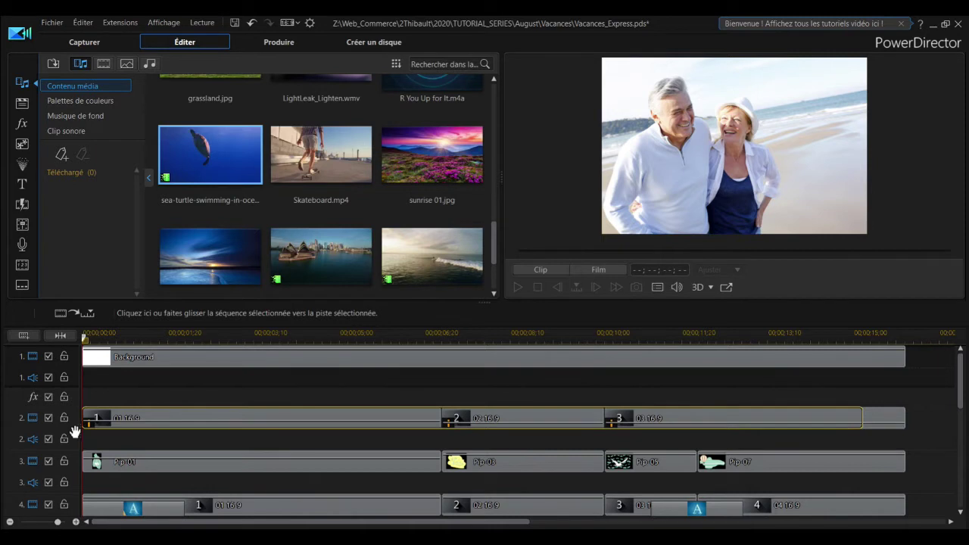
left_click_drag(74, 431, 74, 429)
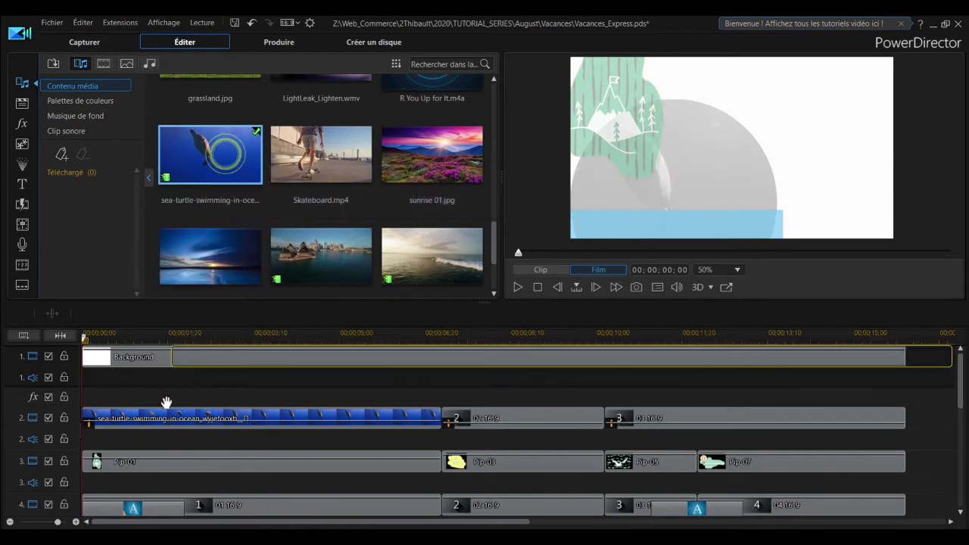
mouse_move(100, 510)
left_mouse_down()
mouse_move(82, 522)
mouse_move(88, 500)
mouse_move(94, 505)
left_mouse_up()
left_click_drag(281, 443, 283, 418)
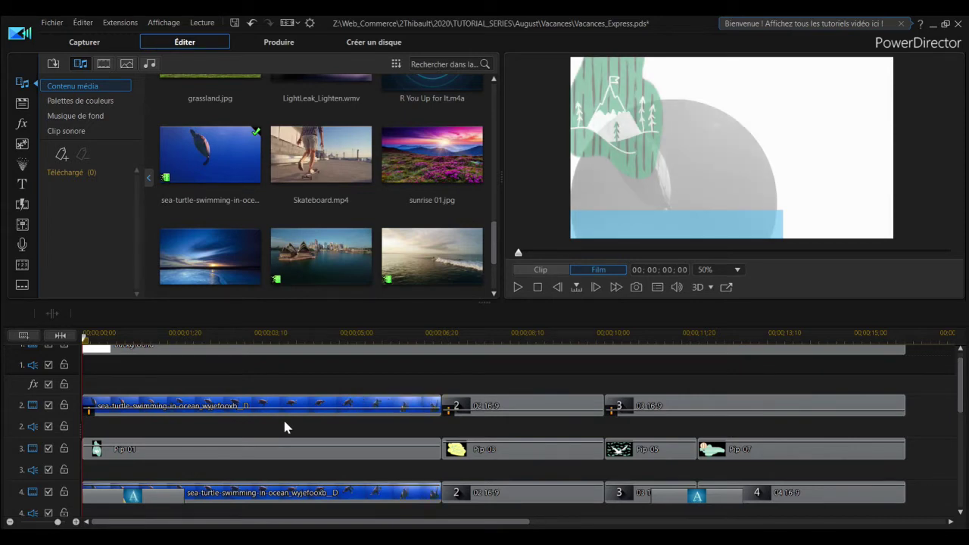
Fill placeholders 2 and 3 on tracks 2 and 4 with 1112636930.jpg and 118867258.jpg, and placeholder 4 with 215264215.jpg.
left_click_drag(492, 232, 491, 114)
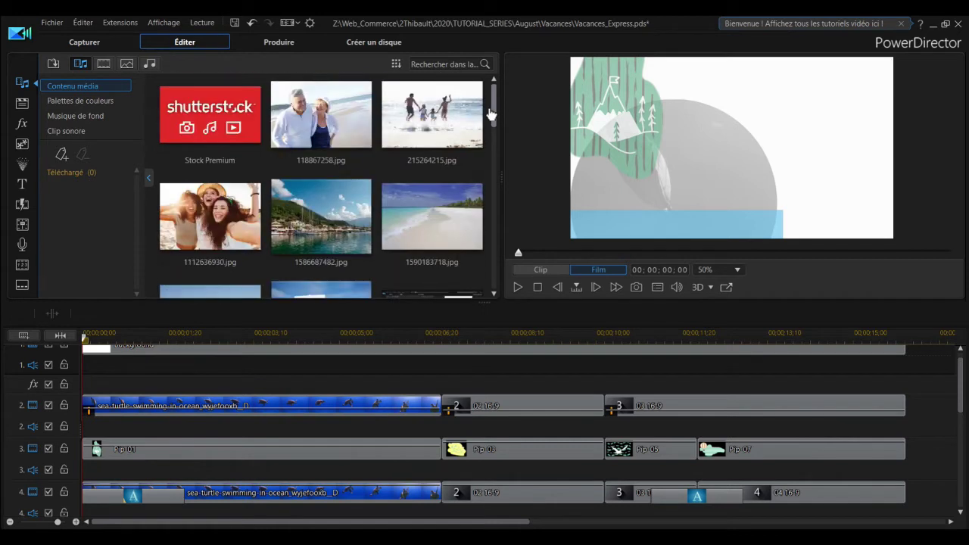
left_click_drag(187, 220, 442, 501)
left_click_drag(321, 106, 606, 414)
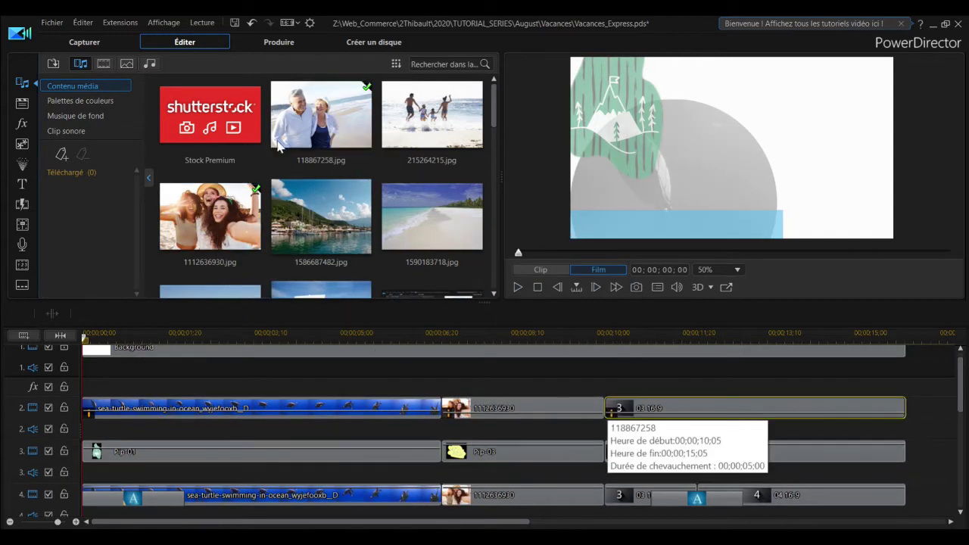
left_click_drag(319, 120, 603, 500)
left_click_drag(419, 102, 703, 511)
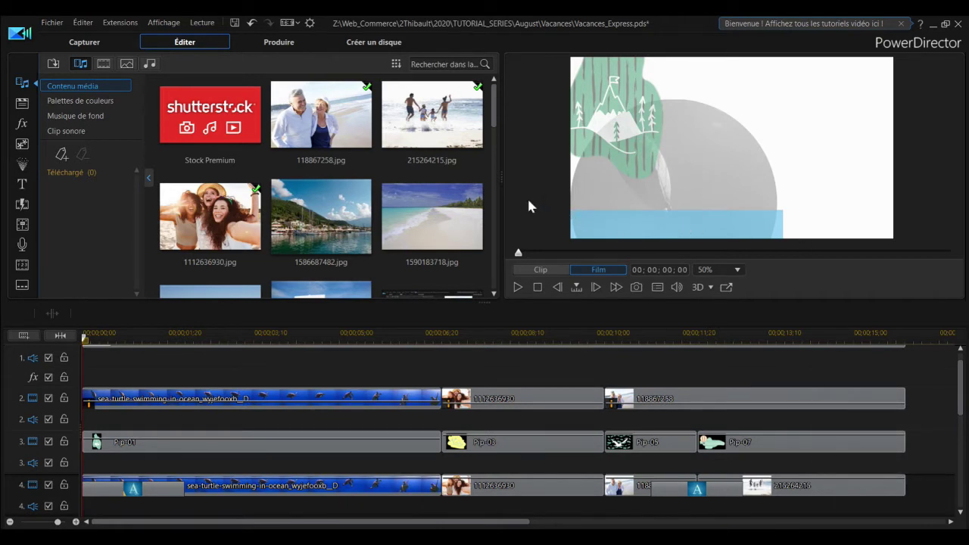
Search the background music for "holiday" and listen to a sample of Holiday Connection.
left_click(90, 118)
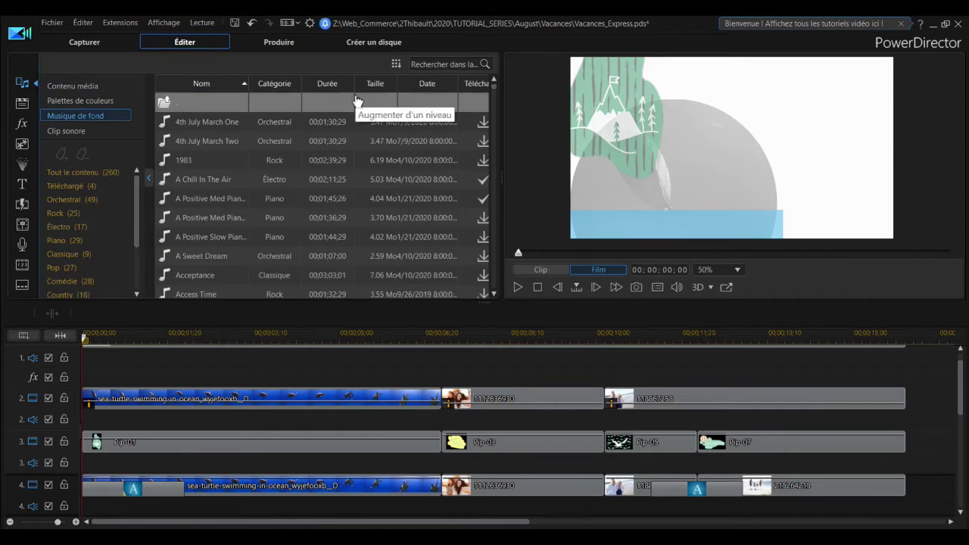
left_click(453, 65)
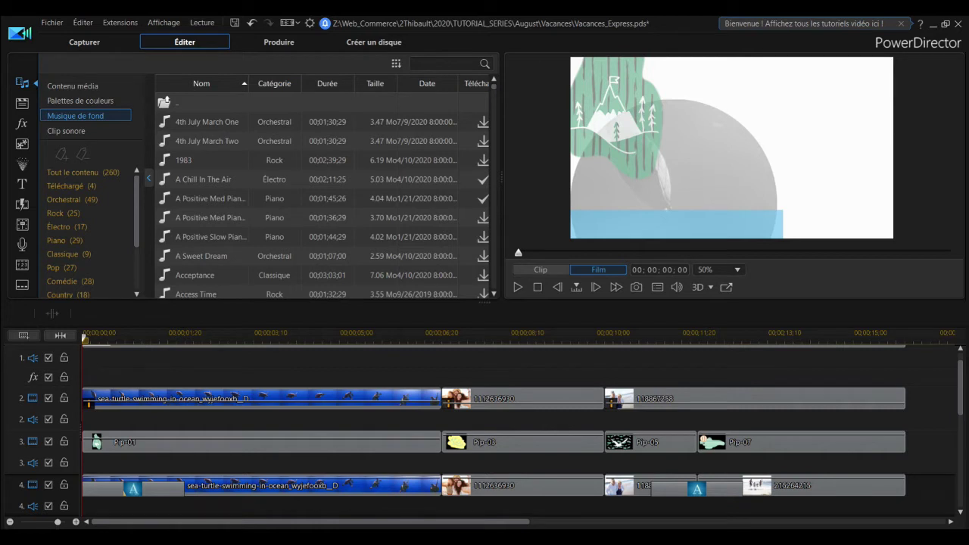
type("holiday")
key("Return")
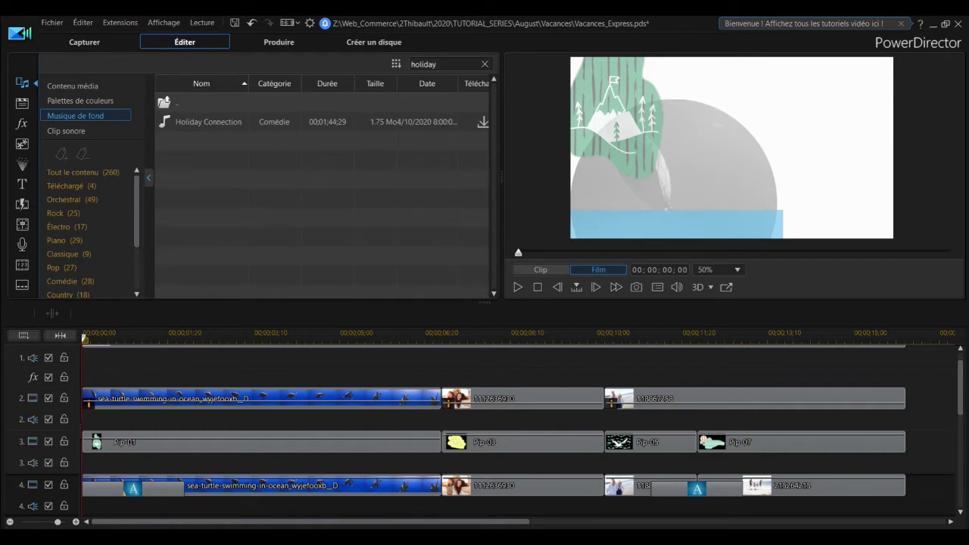
left_click(257, 128)
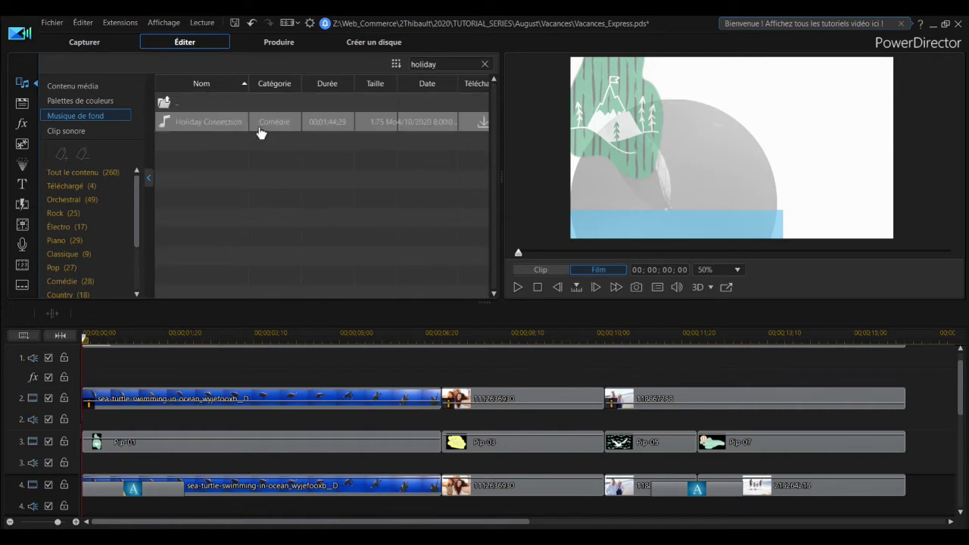
left_click(514, 286)
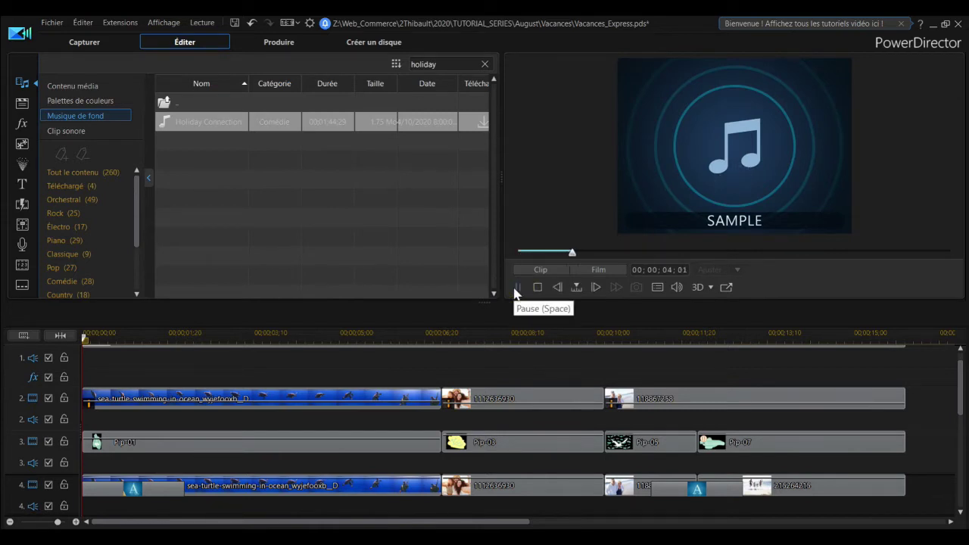
left_click(537, 287)
Download Holiday Connection, place it at the start of audio track 1, and play back the film.
left_click(481, 125)
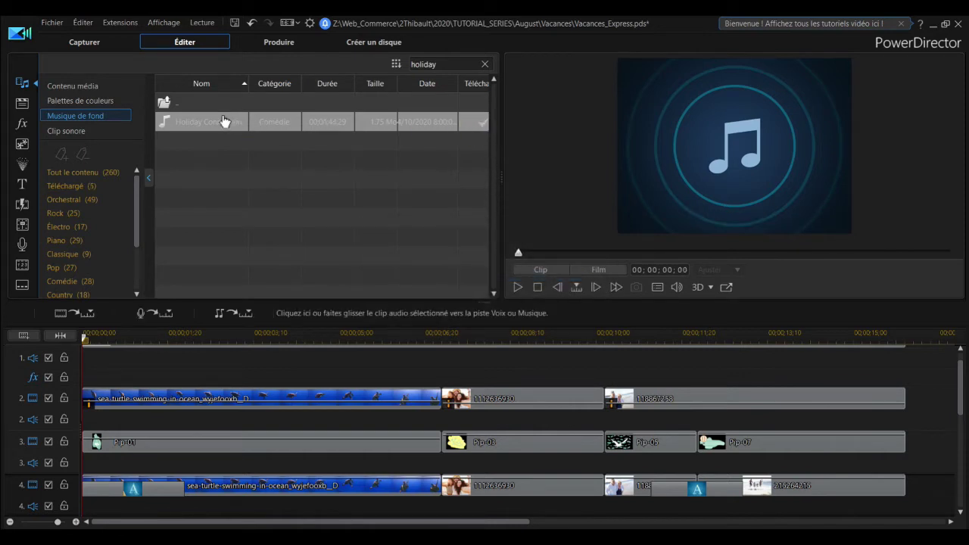
left_click_drag(217, 121, 84, 358)
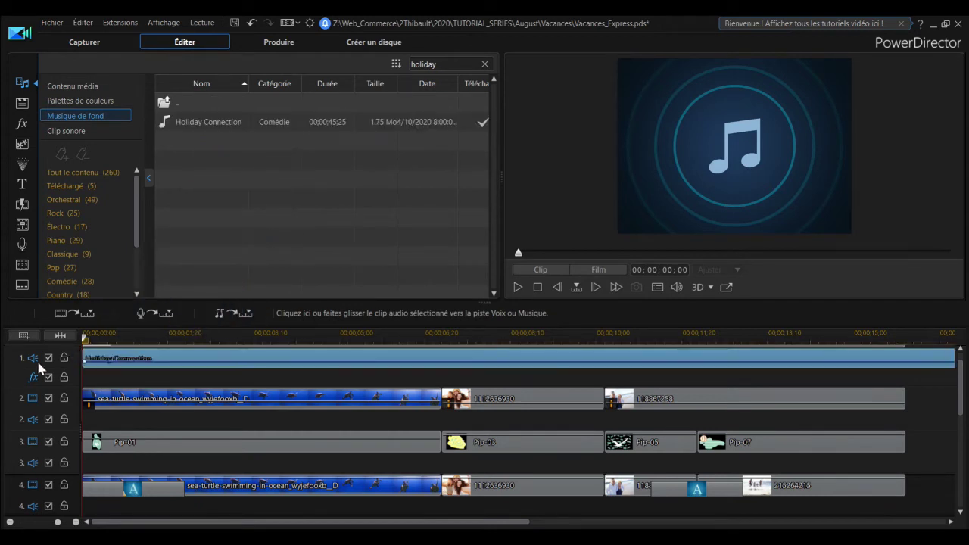
left_click(517, 288)
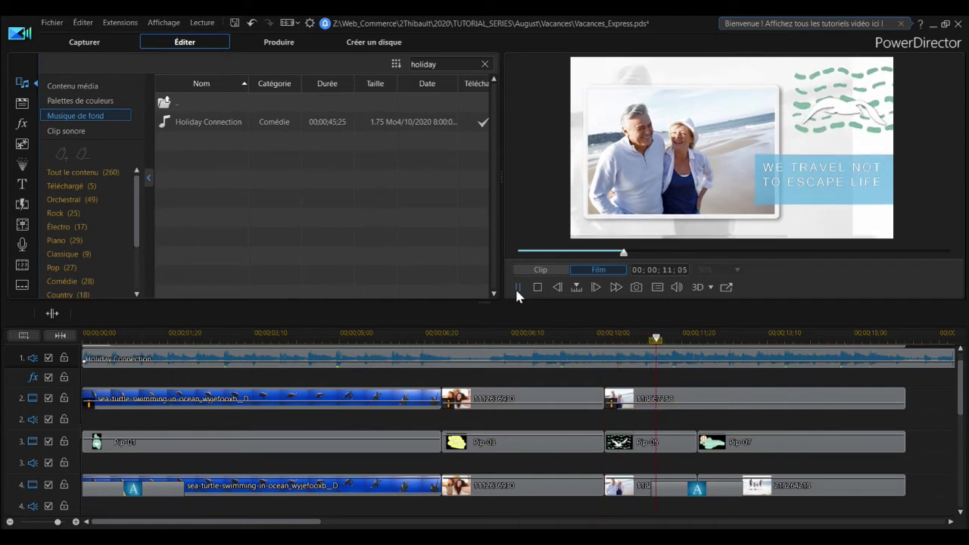
left_click(536, 287)
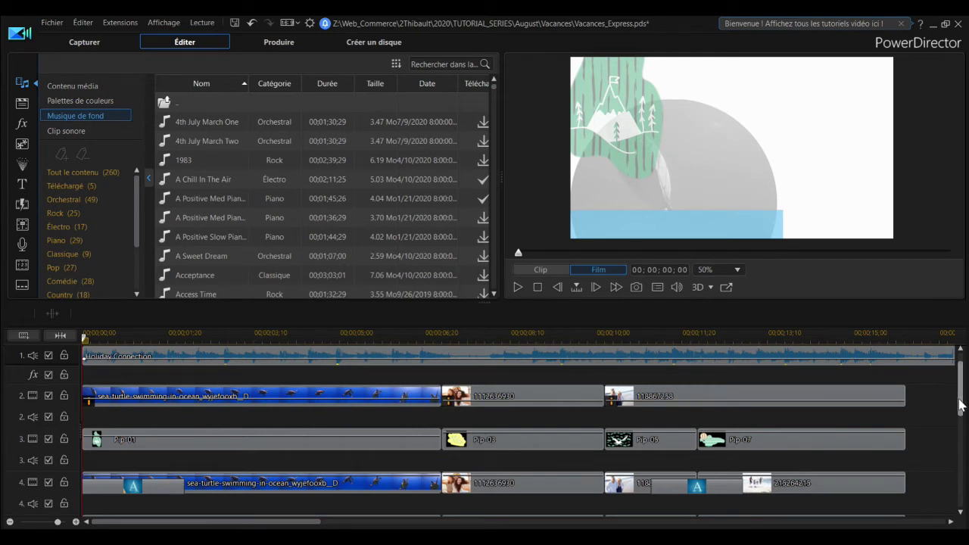
Try changing the Background clip on track 1 to light cyan (red 128, green 255, blue 255).
left_click_drag(959, 399, 963, 366)
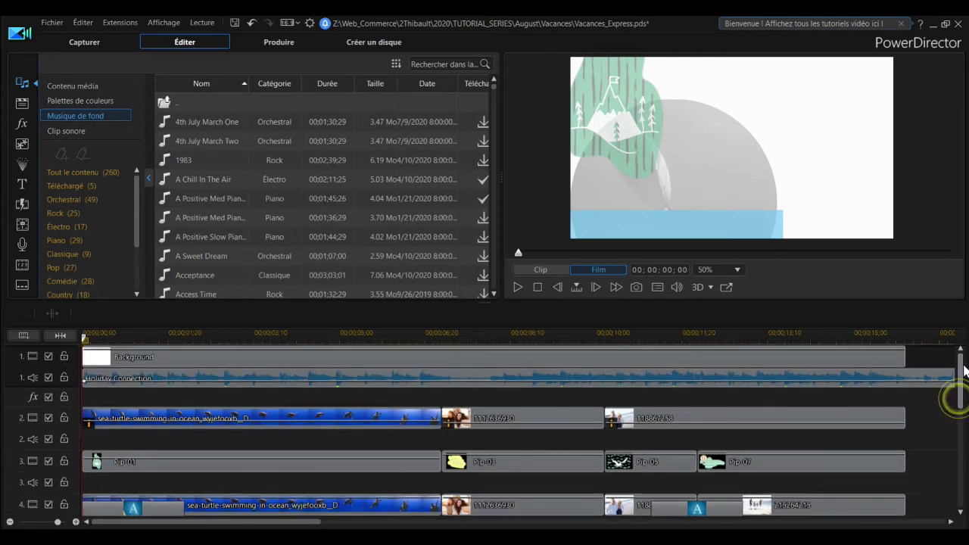
left_click(121, 361)
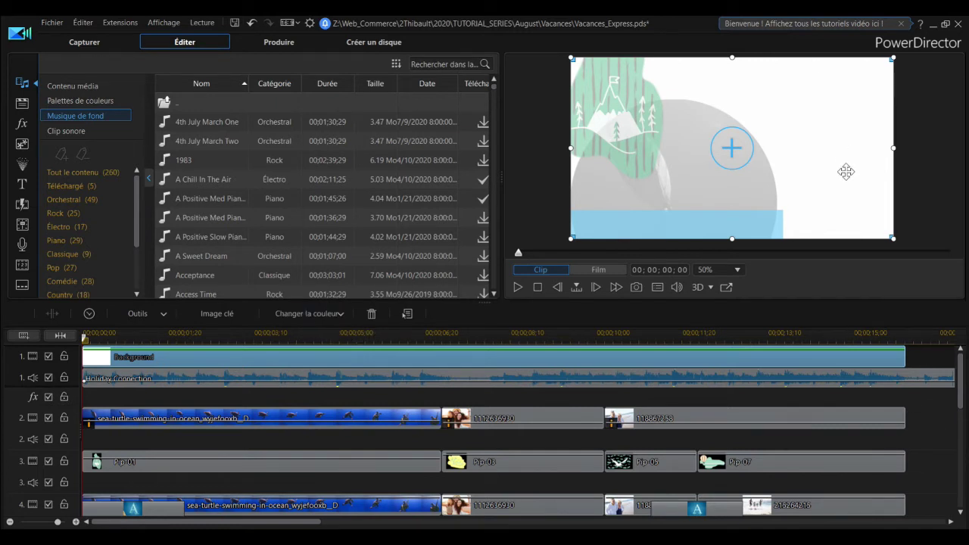
left_click(336, 317)
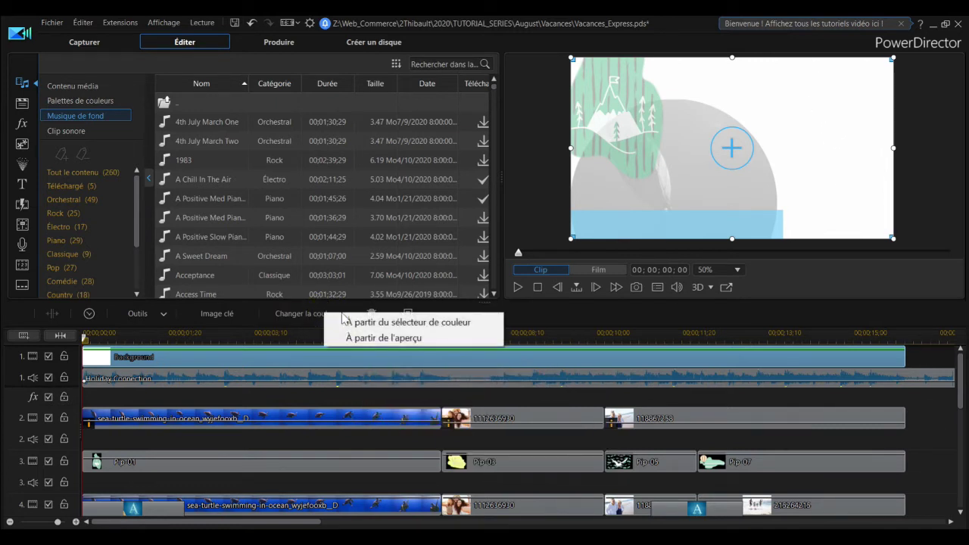
left_click(364, 325)
left_click(408, 194)
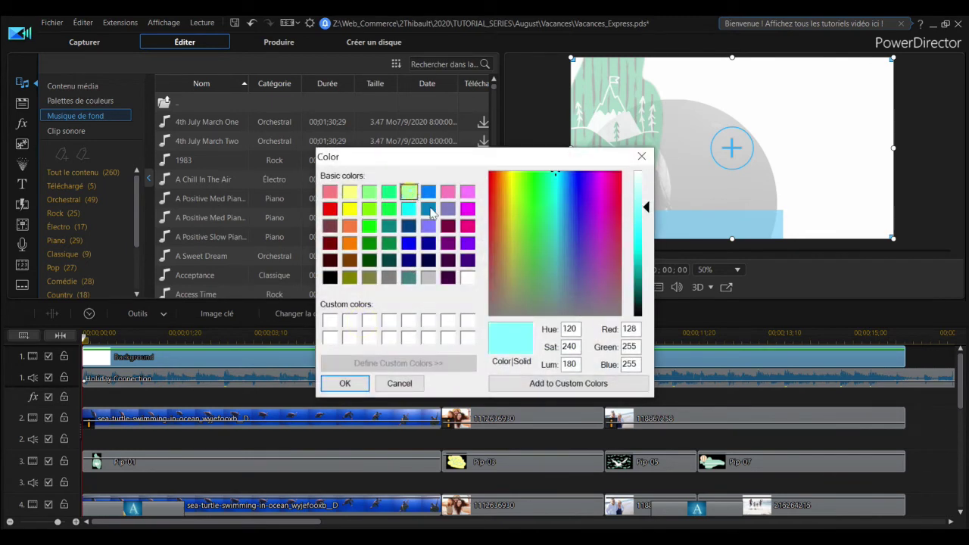
left_click(346, 384)
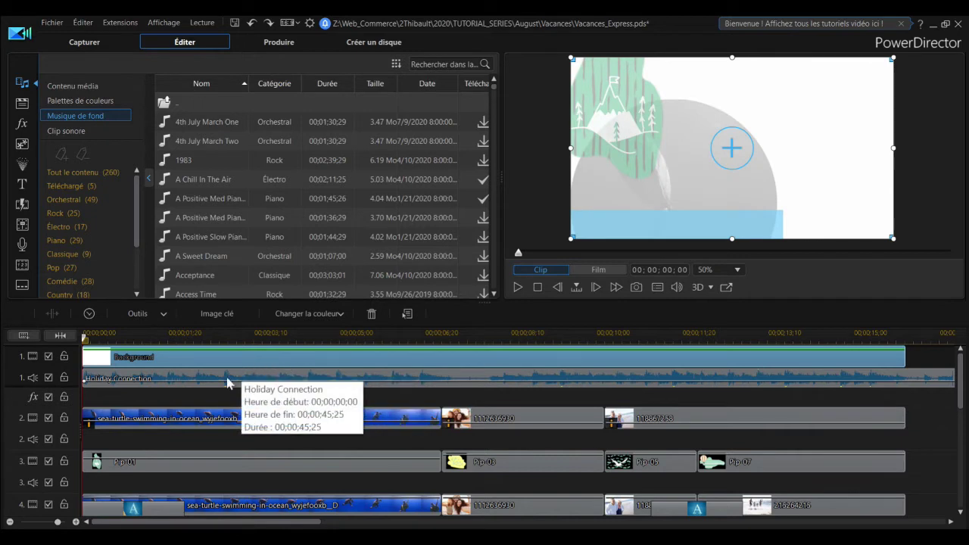
Set the opacity of the sea turtle clip on track 2 to 50% in the PiP Designer.
left_click(162, 415)
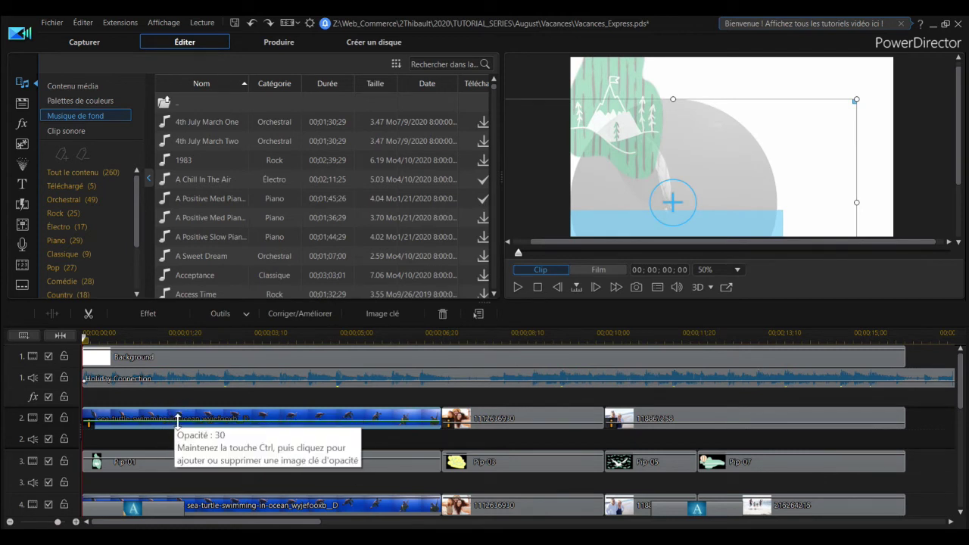
left_click(178, 415)
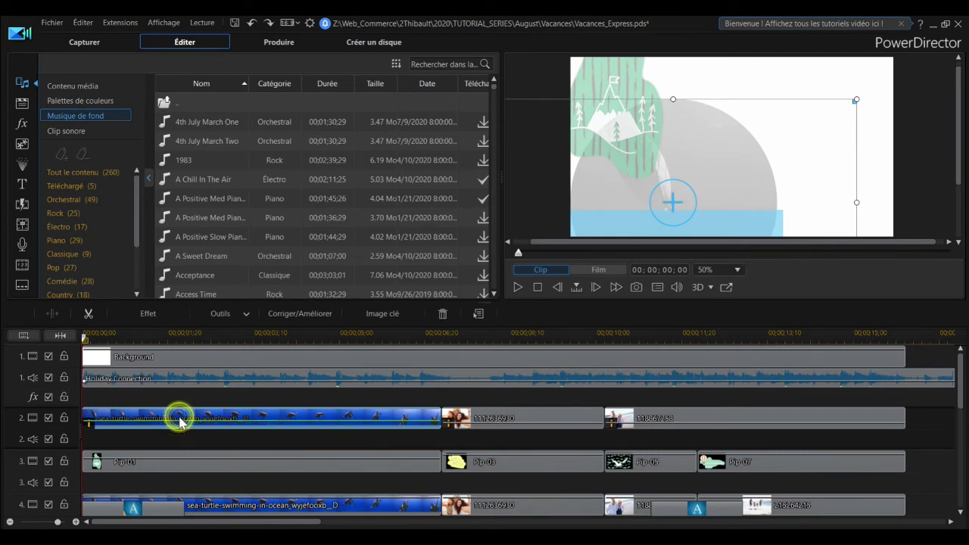
double_click(180, 422)
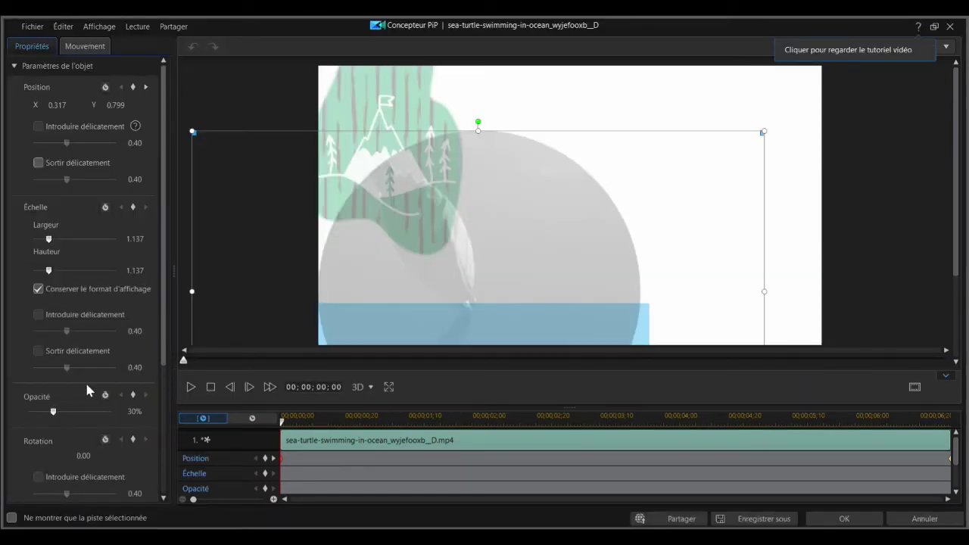
left_click_drag(55, 413, 65, 416)
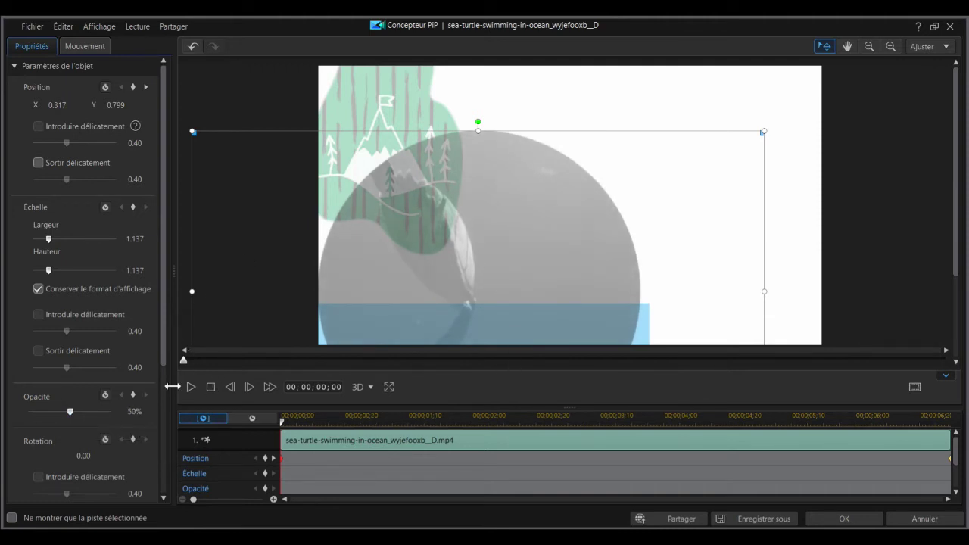
left_click(838, 521)
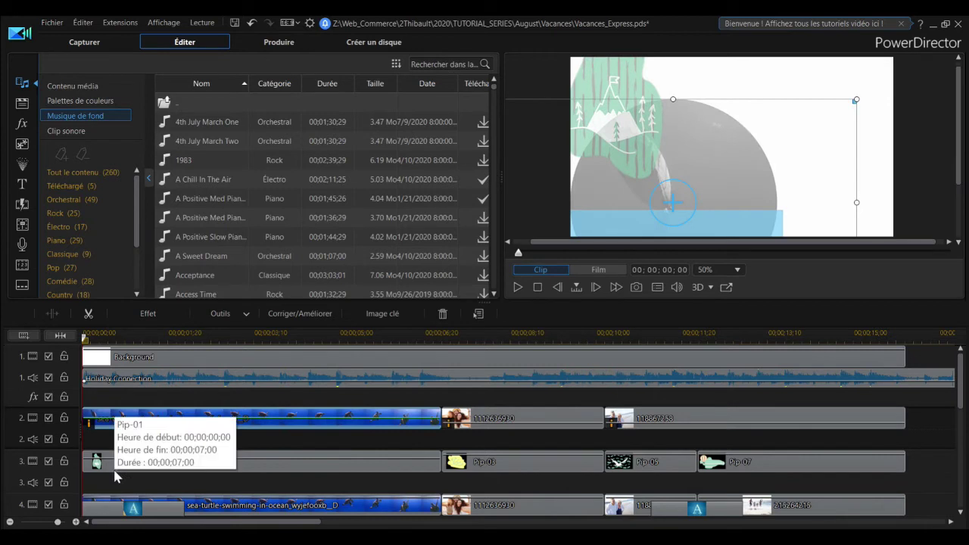
Search the PiP objects for "yacht" and replace the Pip-01 clip on track 3 with the Yacht object.
left_click(116, 471)
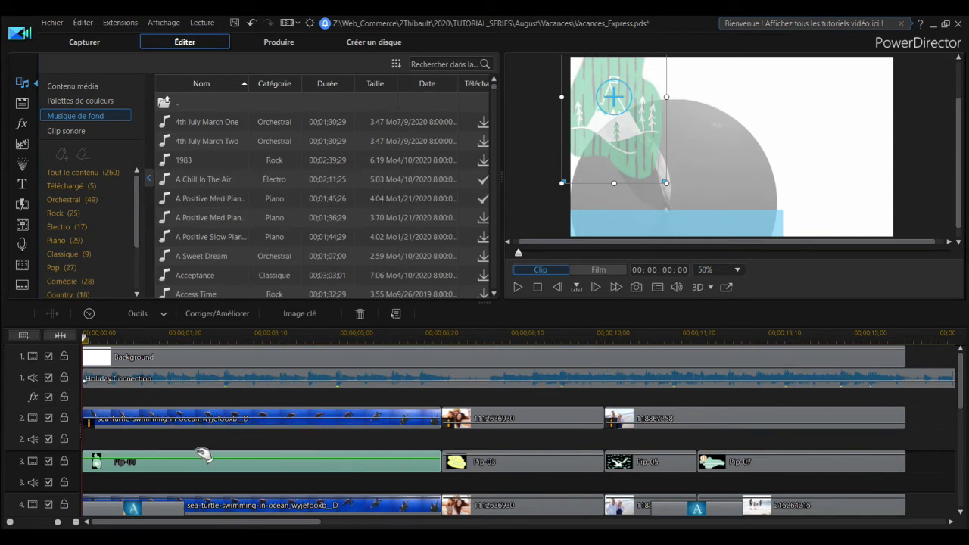
left_click(22, 146)
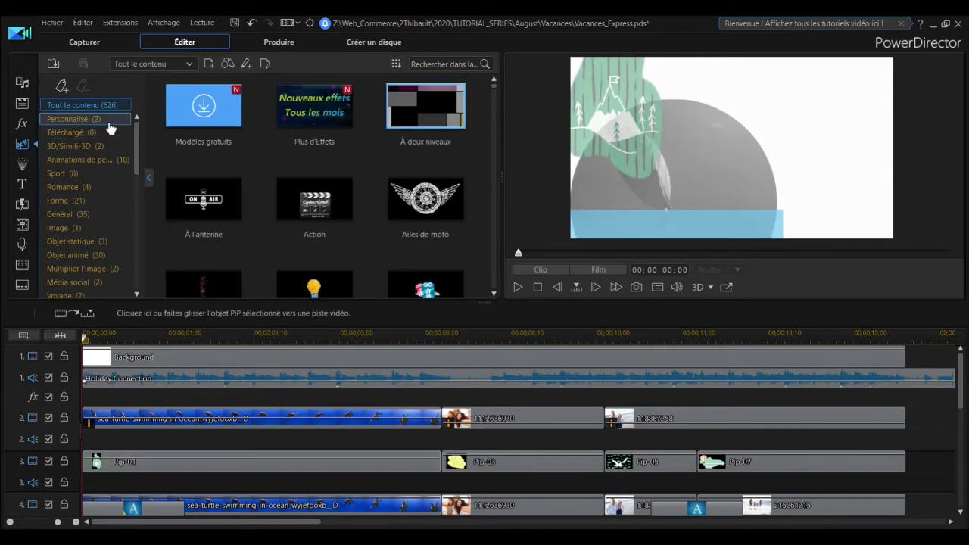
left_click(442, 64)
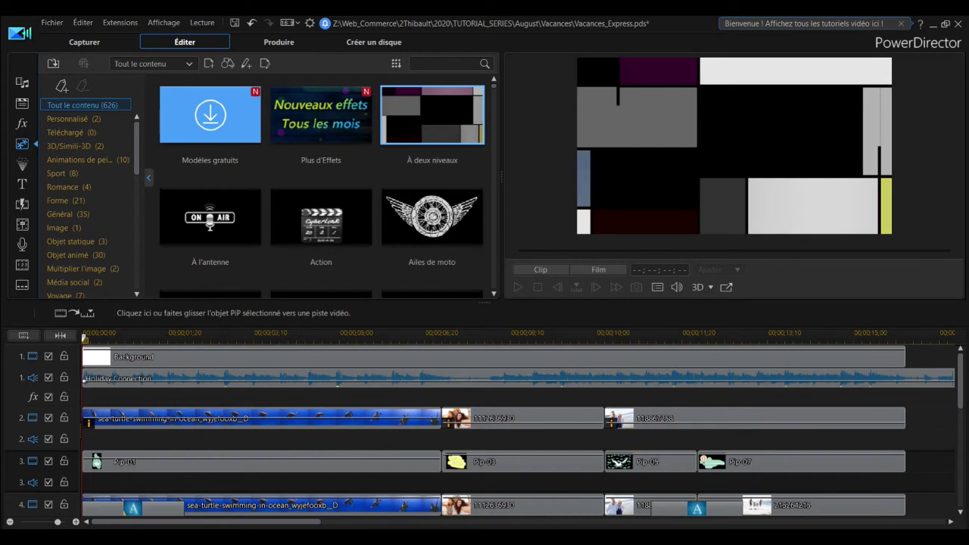
type("ya")
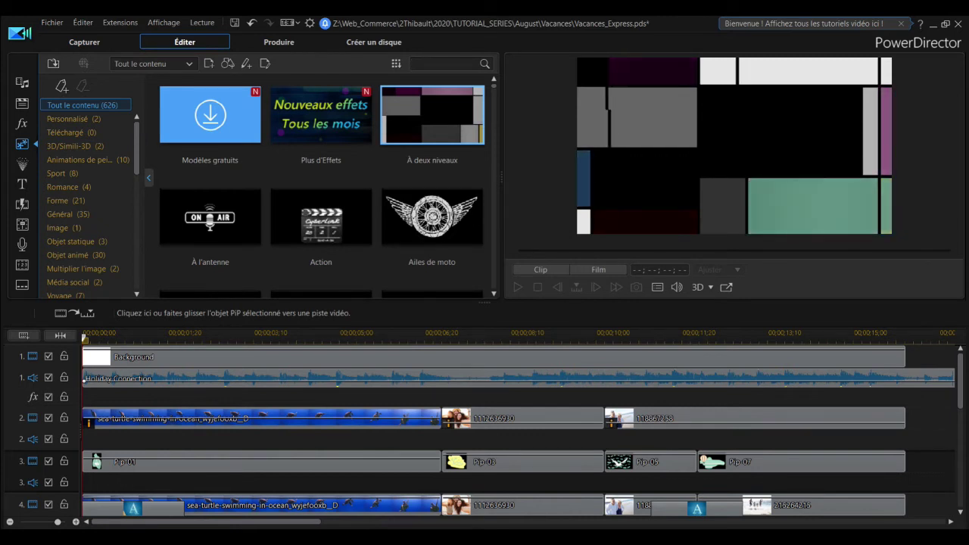
type("cht")
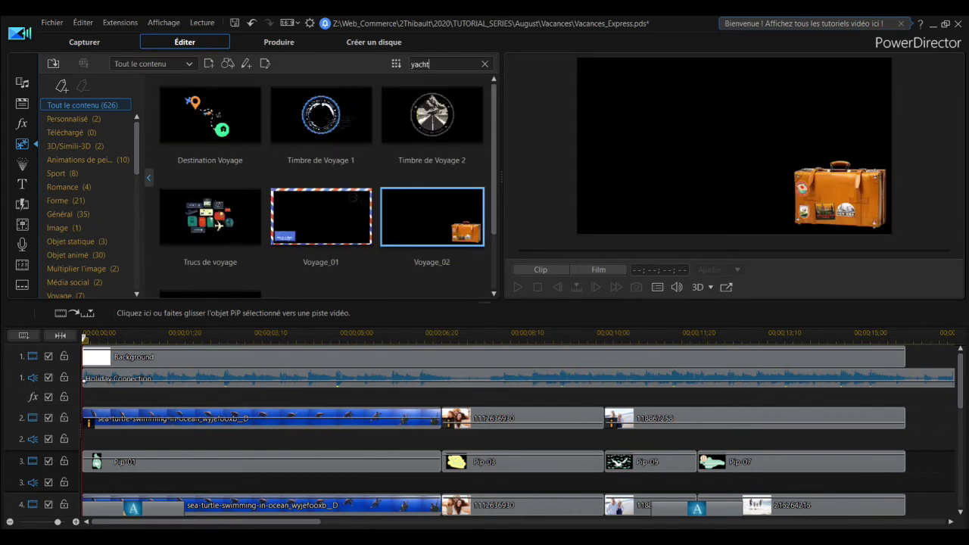
left_click(227, 120)
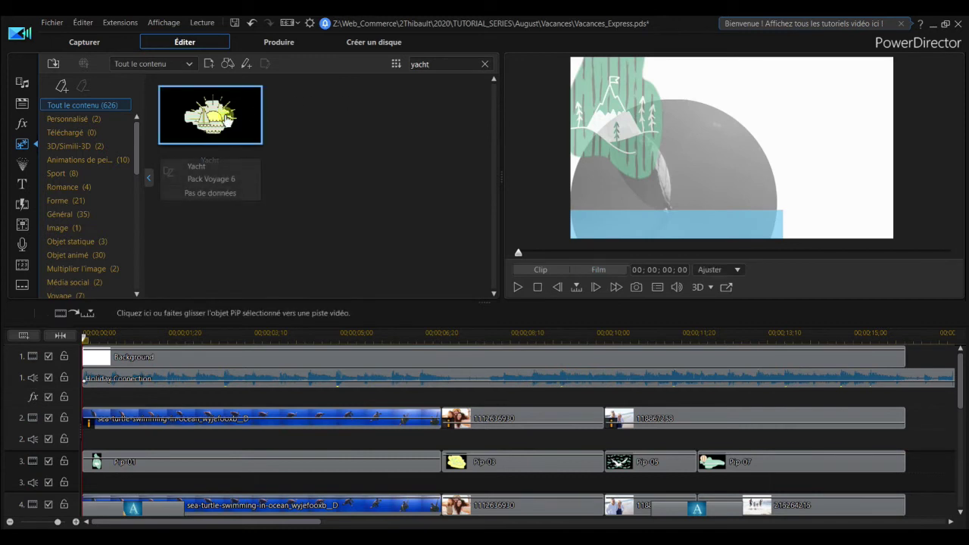
left_click_drag(212, 118, 81, 483)
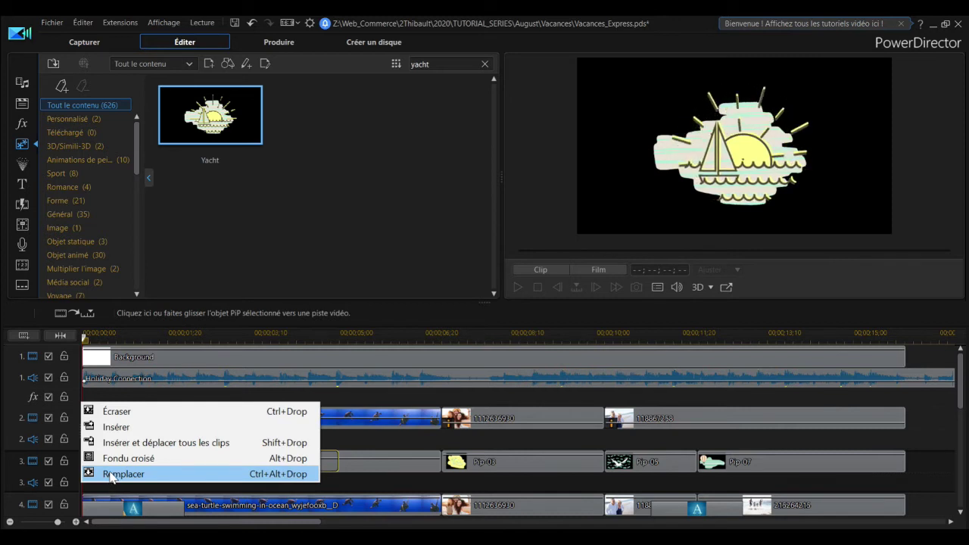
left_click(111, 474)
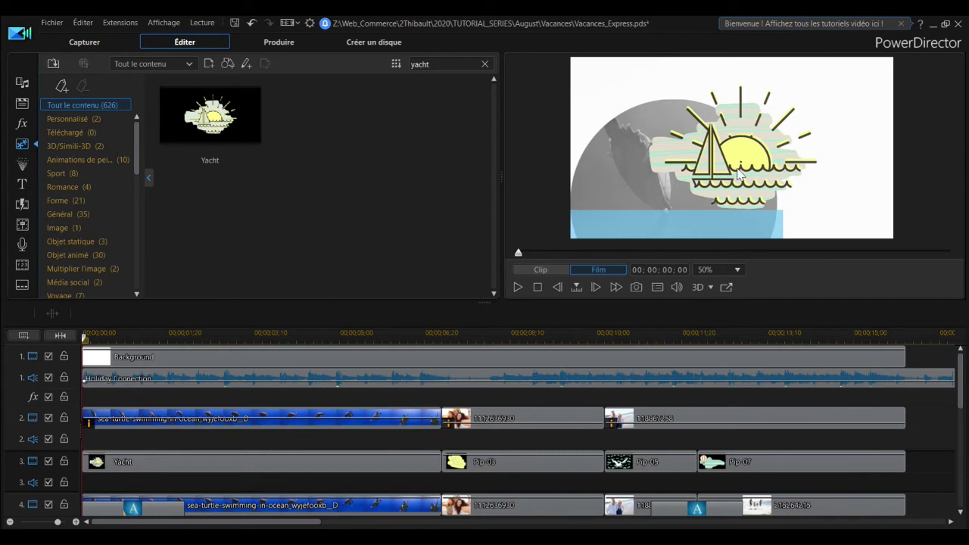
Shrink the Yacht object to a little over half its size and move it to the upper-left corner of the video frame.
left_click(169, 461)
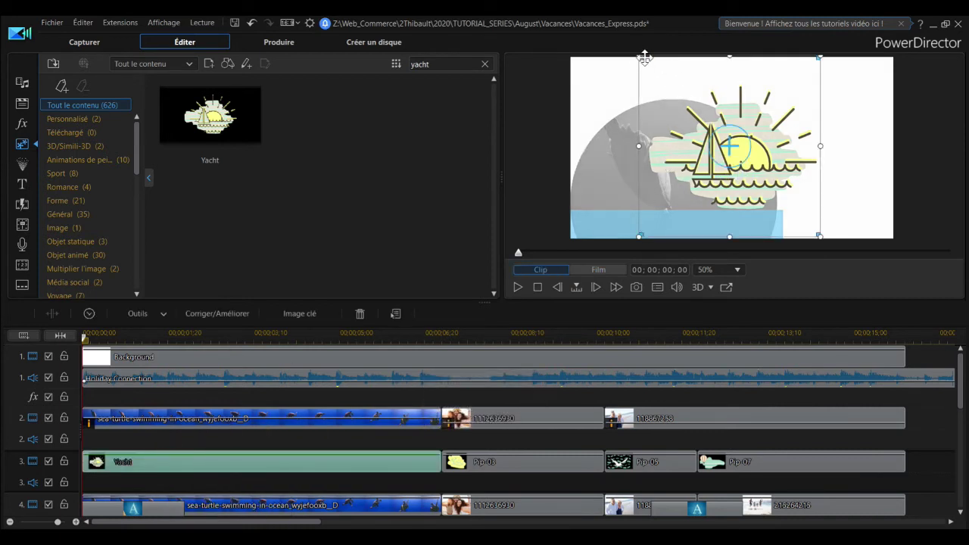
left_click_drag(639, 55, 715, 160)
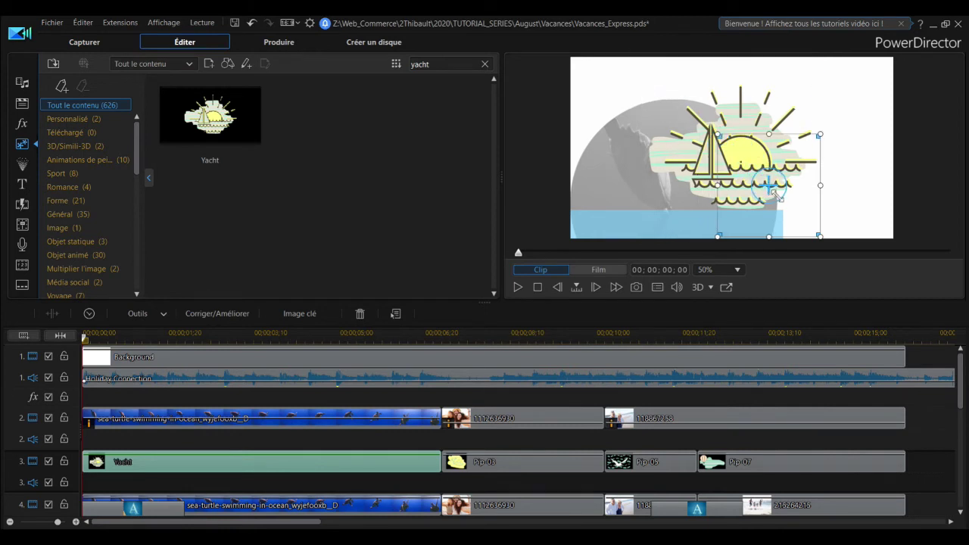
left_click_drag(774, 196, 624, 115)
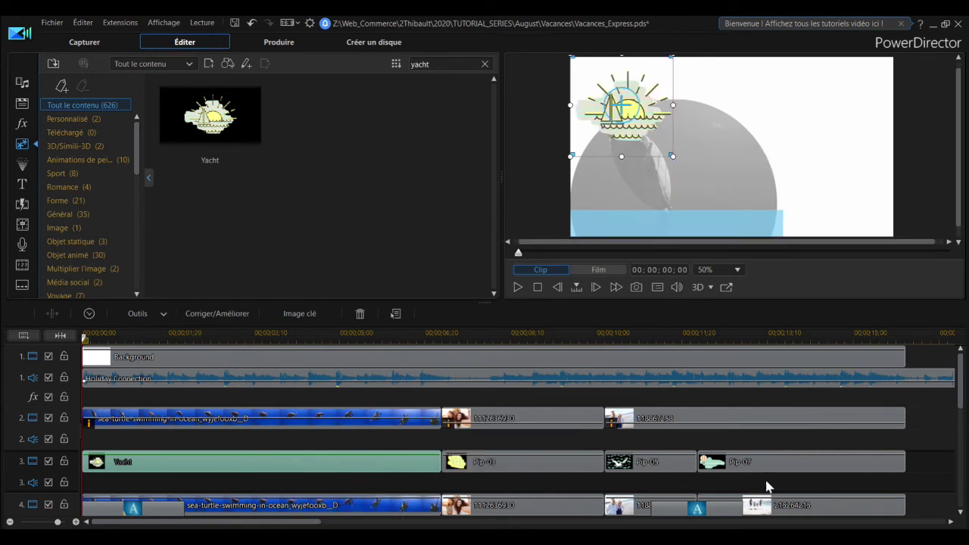
Look at the colour change options for the blue Pip-02 clip on track 5.
left_click(274, 508)
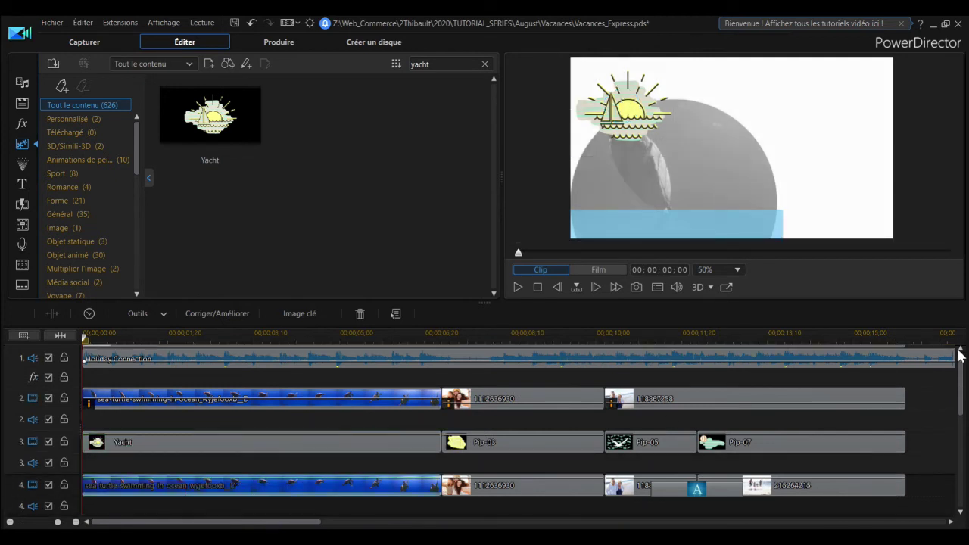
left_click_drag(960, 381, 962, 400)
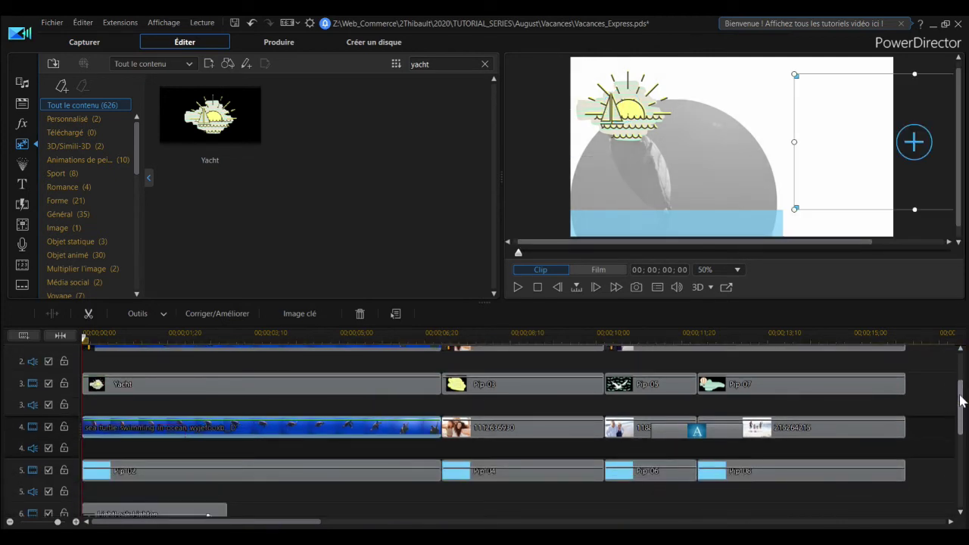
left_click(221, 475)
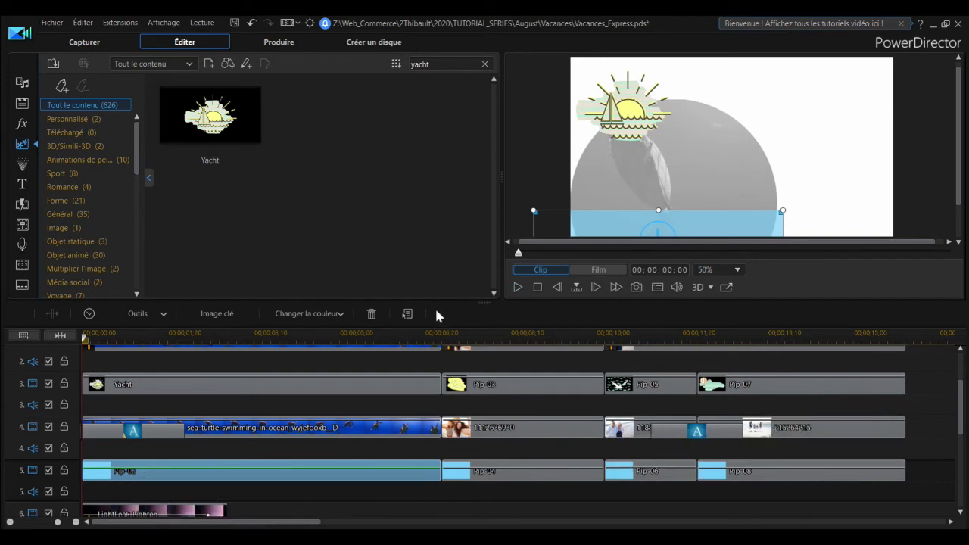
left_click(325, 315)
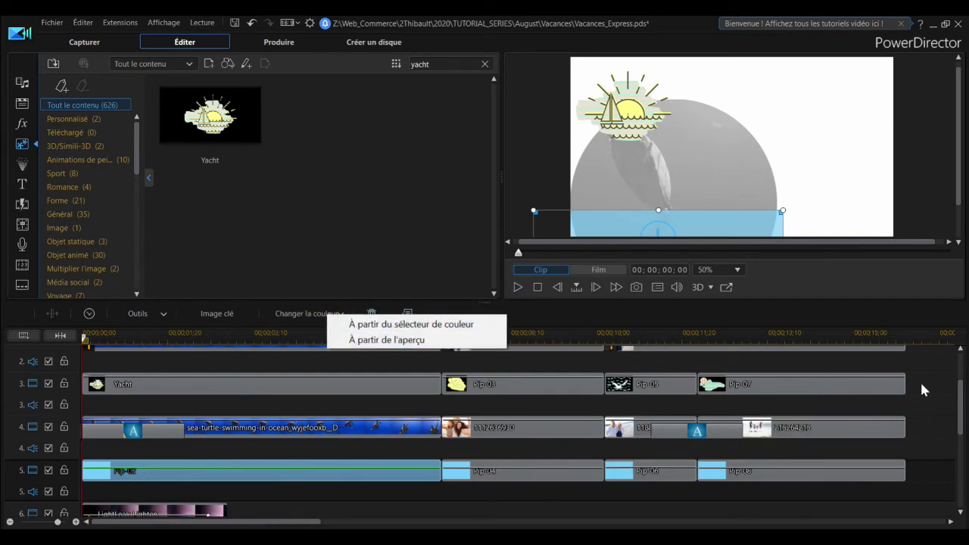
left_click(962, 405)
Replace the LightLeak_Lighten clip on track 6 with the Voiliers particle object from Pack Voyage 6.
left_click_drag(961, 405, 960, 429)
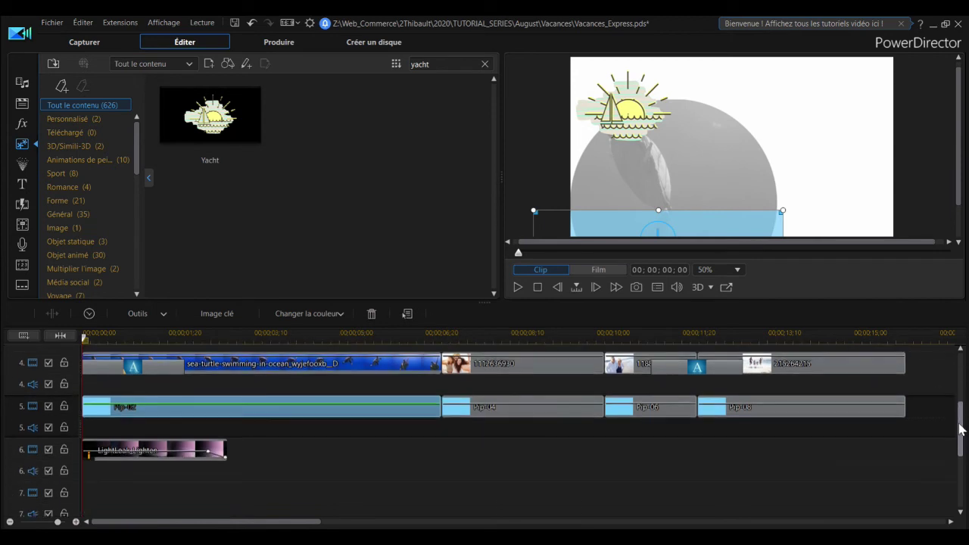
left_click(162, 450)
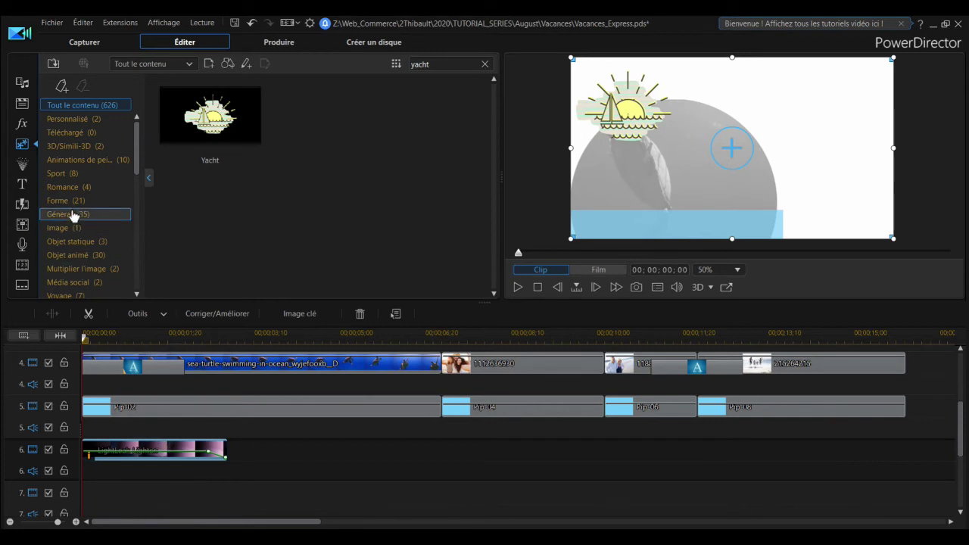
left_click(23, 168)
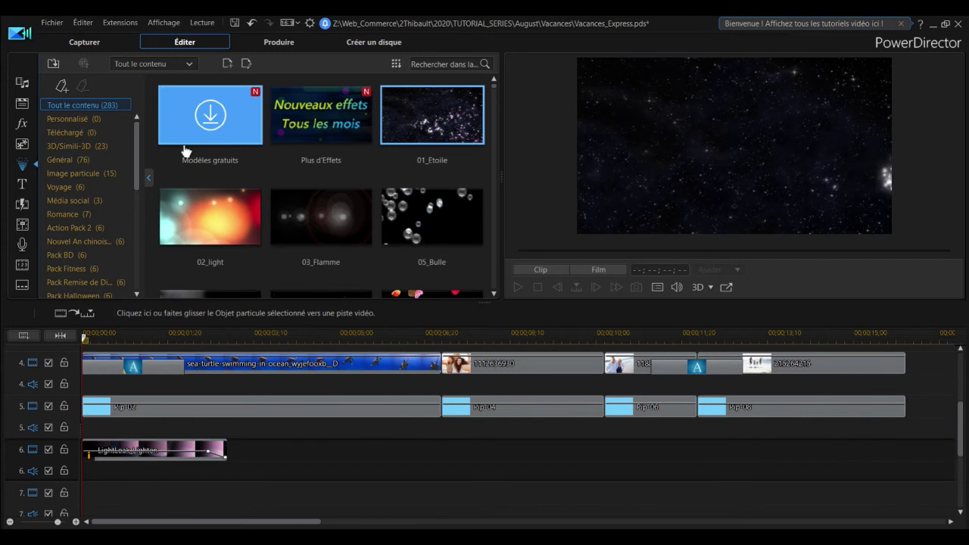
left_click_drag(135, 155, 142, 252)
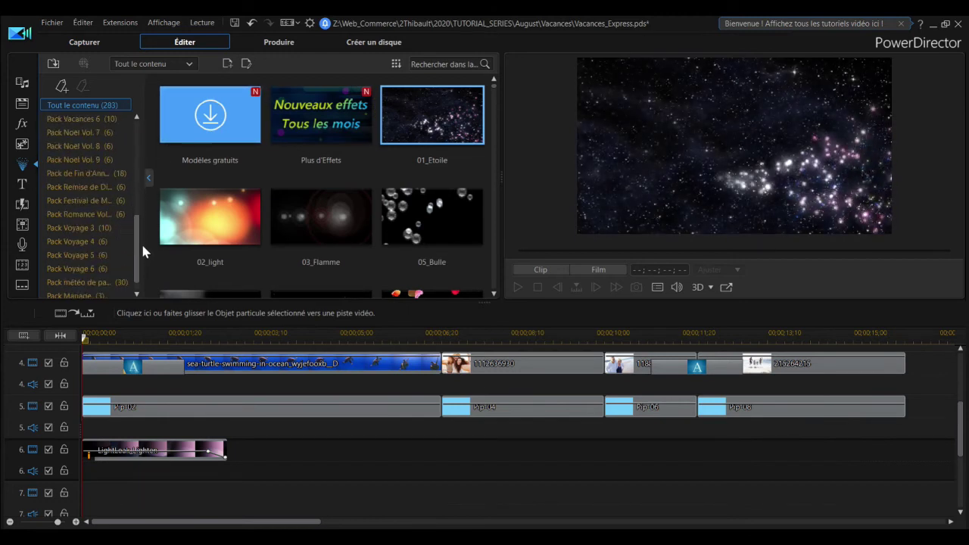
left_click(76, 270)
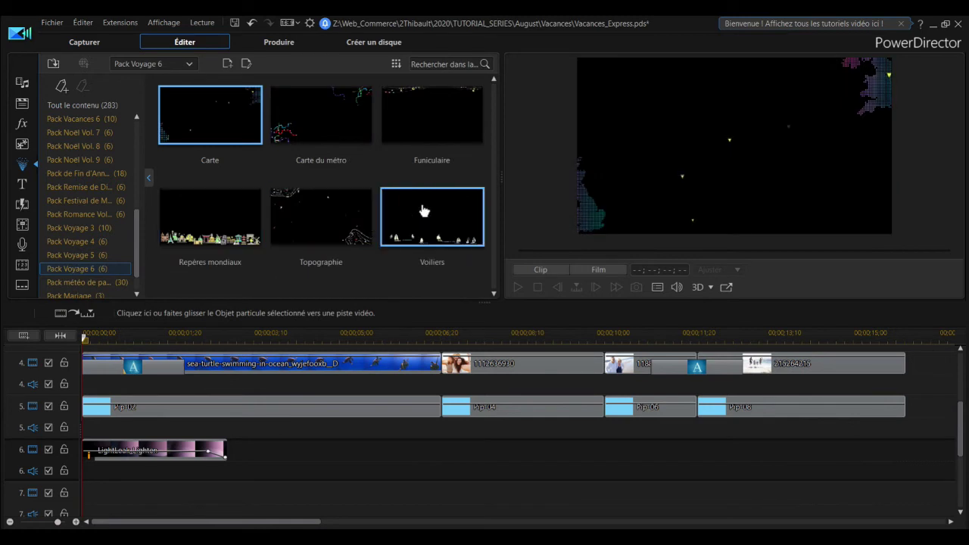
left_click_drag(428, 211, 77, 455)
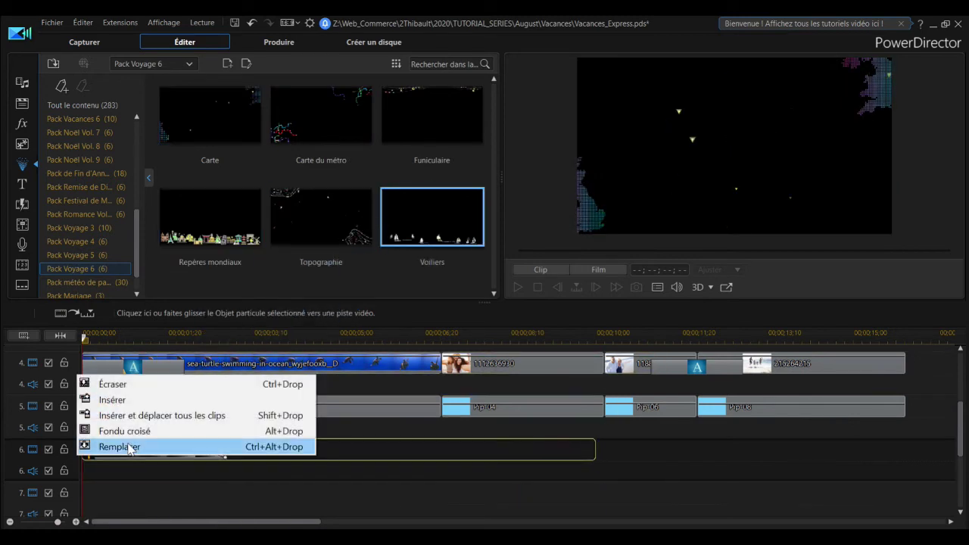
left_click(129, 447)
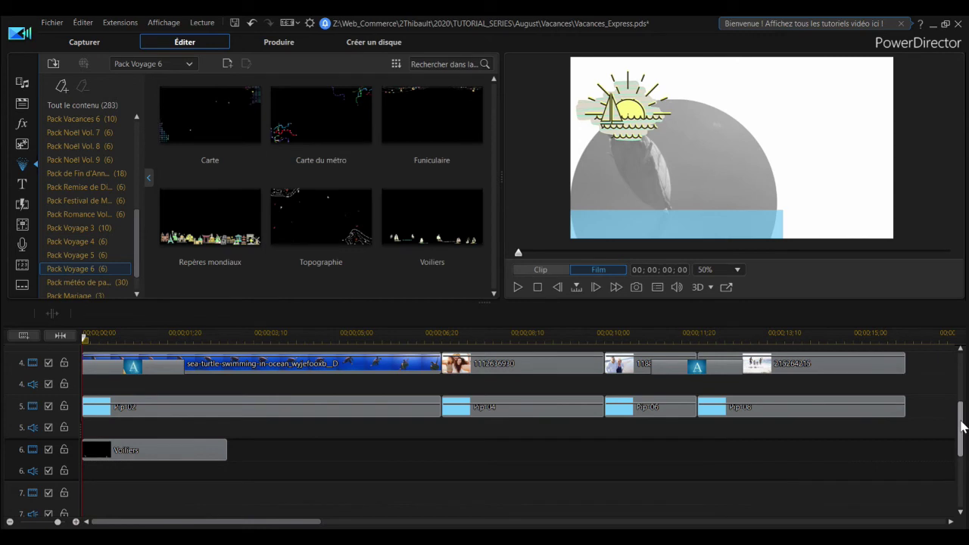
Open the first title clip in the Title Designer and change INSPIRING to "VACANCES" and JOURNEY to "2020".
left_click_drag(960, 424, 962, 486)
left_click(280, 471)
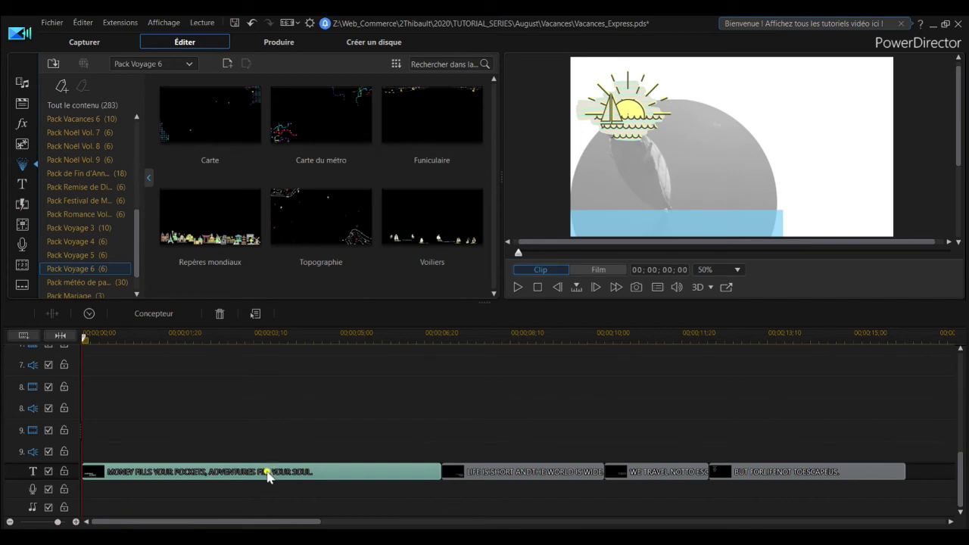
left_click(271, 474)
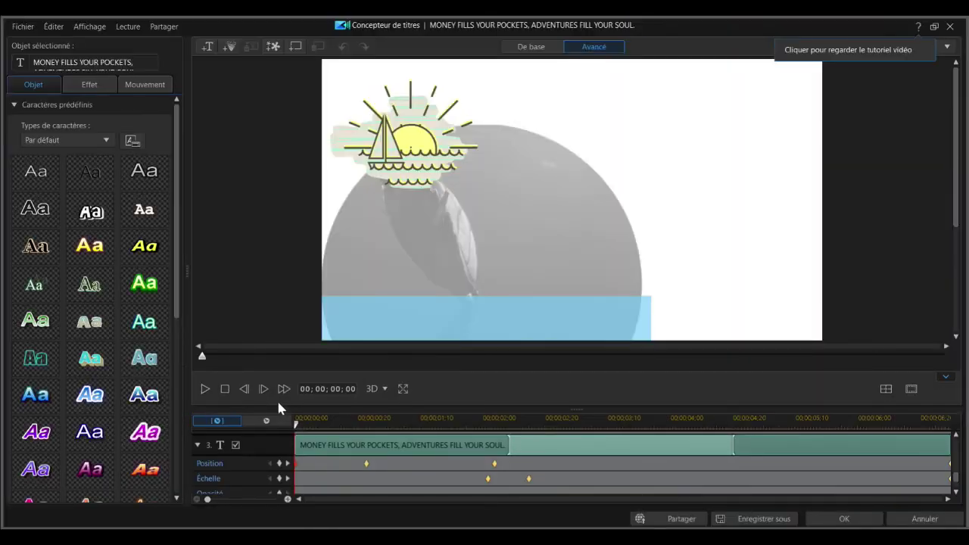
left_click(205, 357)
left_click_drag(225, 356, 297, 358)
left_click(425, 253)
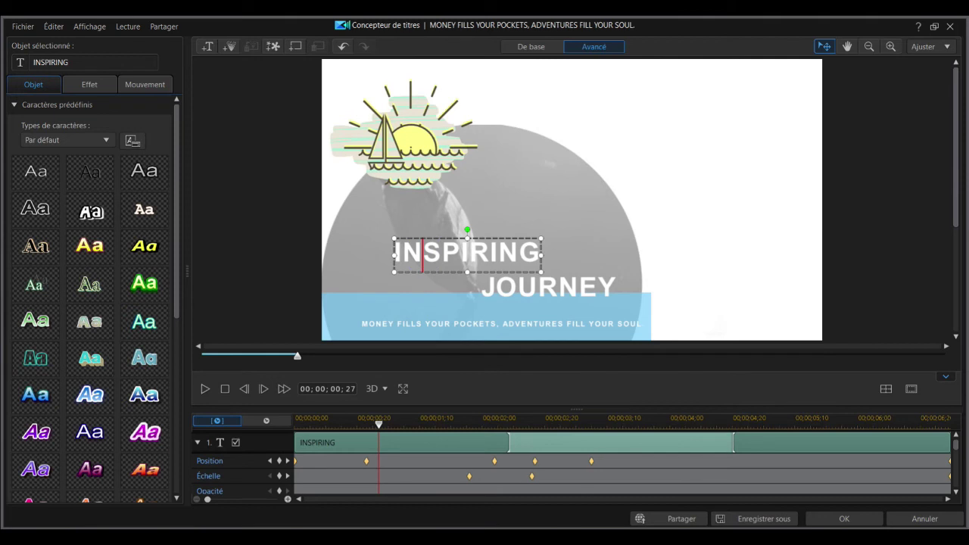
double_click(426, 253)
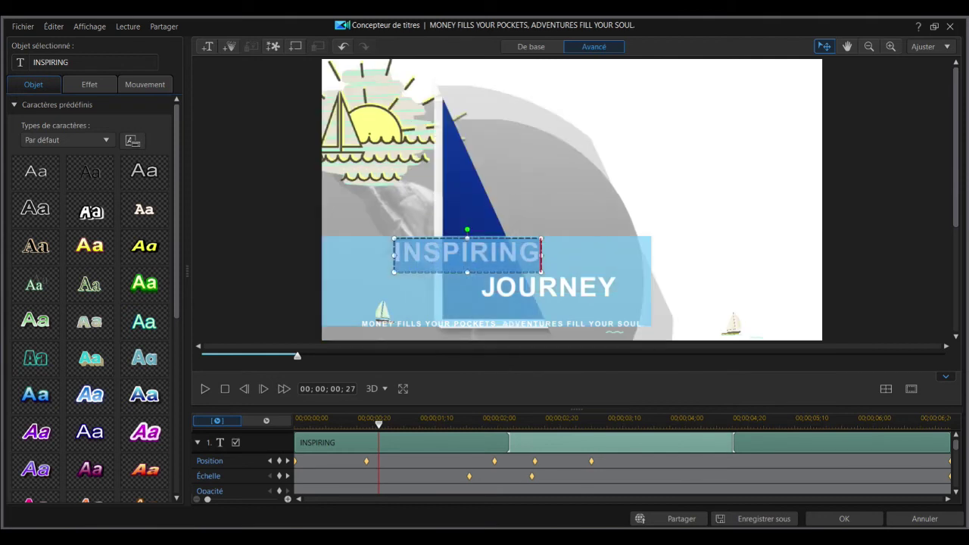
type("VACANCES")
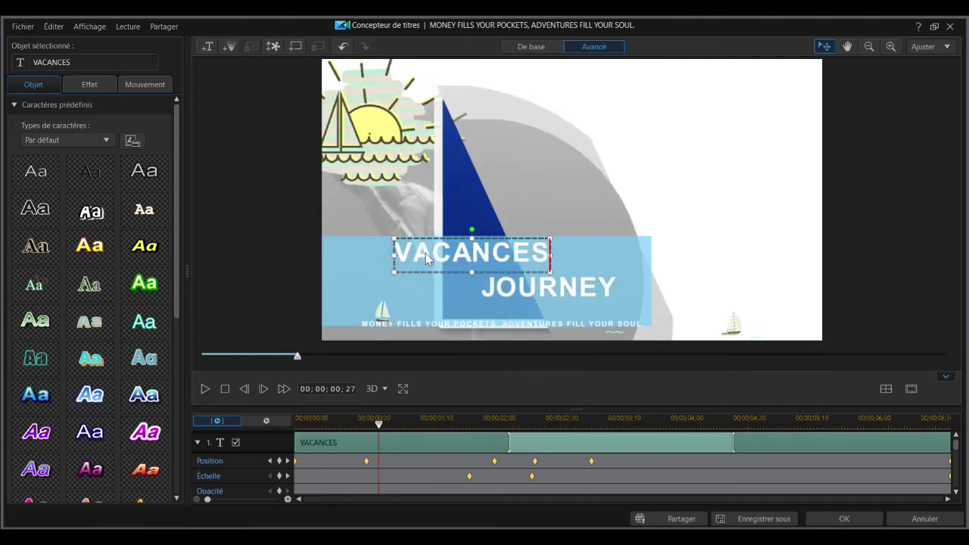
double_click(515, 289)
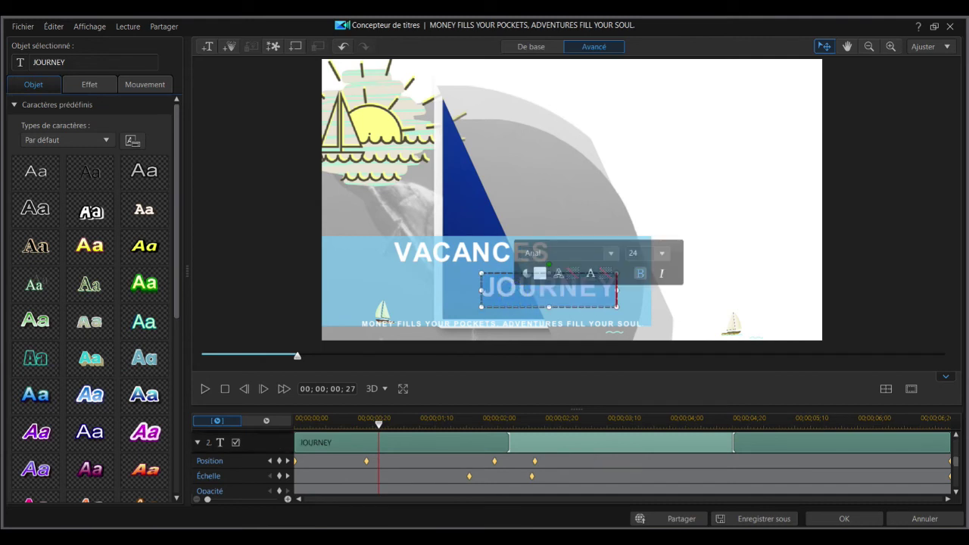
type("2020")
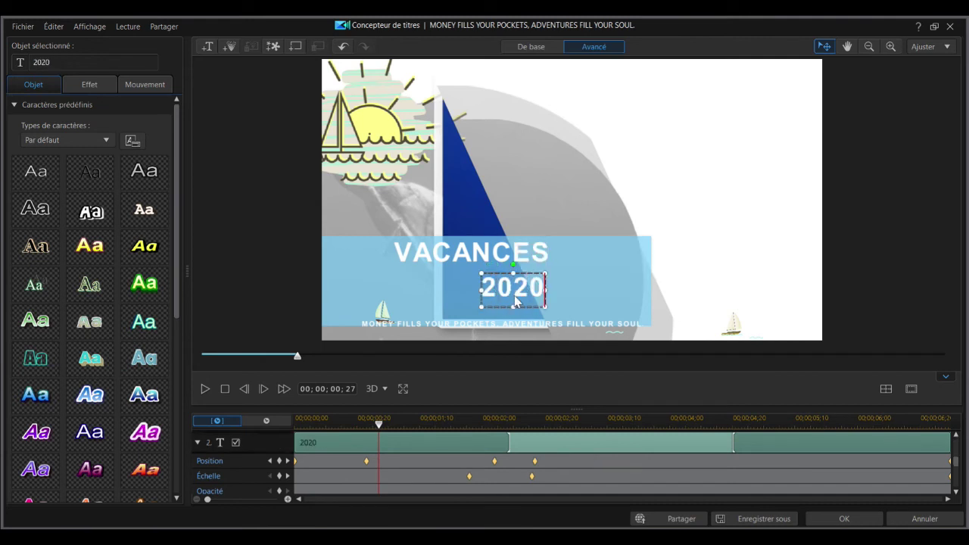
Apply the yellow preset character style with a red outline to the VACANCES and 2020 texts and save the title.
left_click(473, 250)
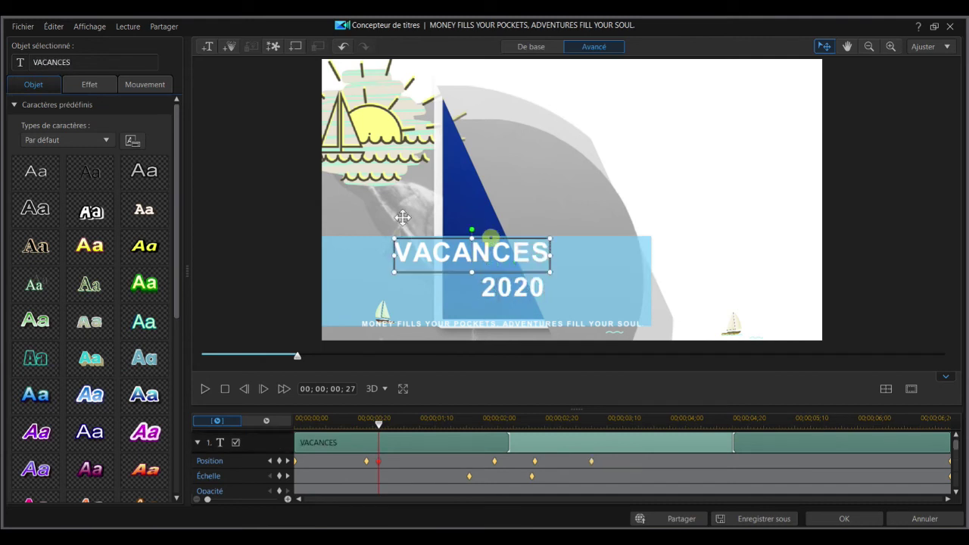
left_click(13, 106)
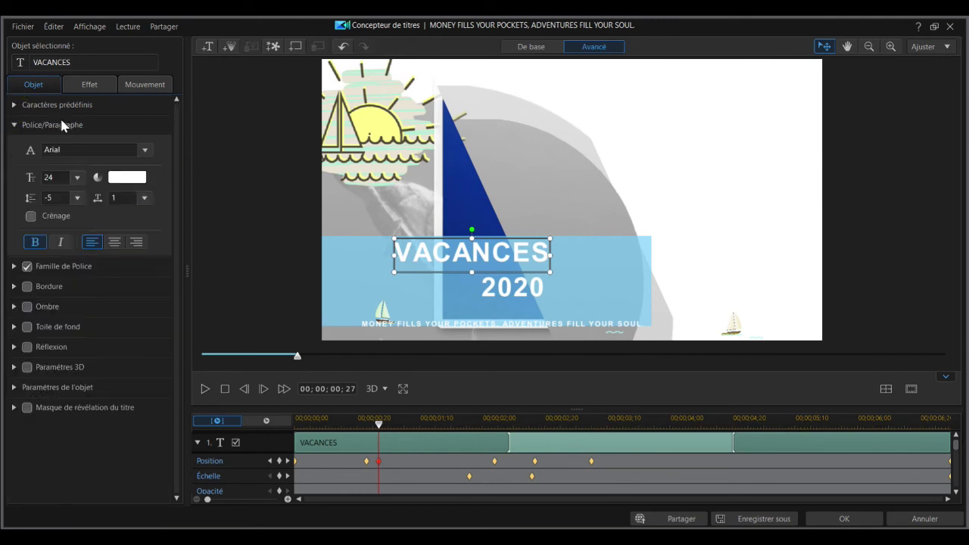
left_click(15, 106)
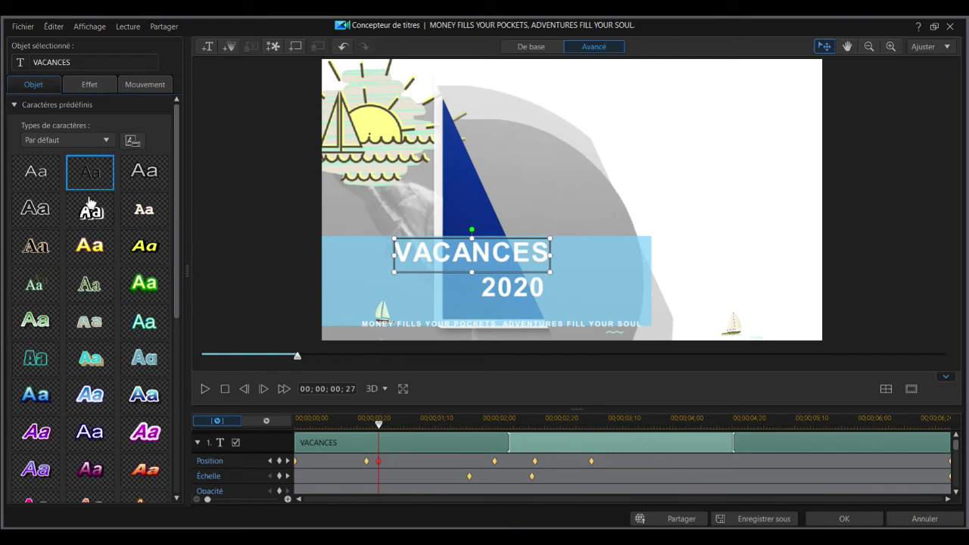
left_click(95, 246)
left_click(513, 289)
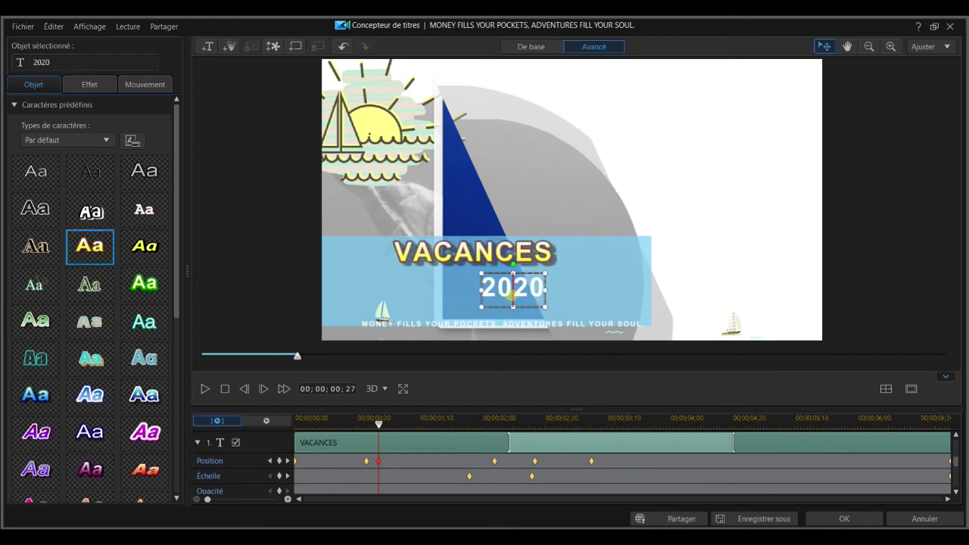
left_click(89, 257)
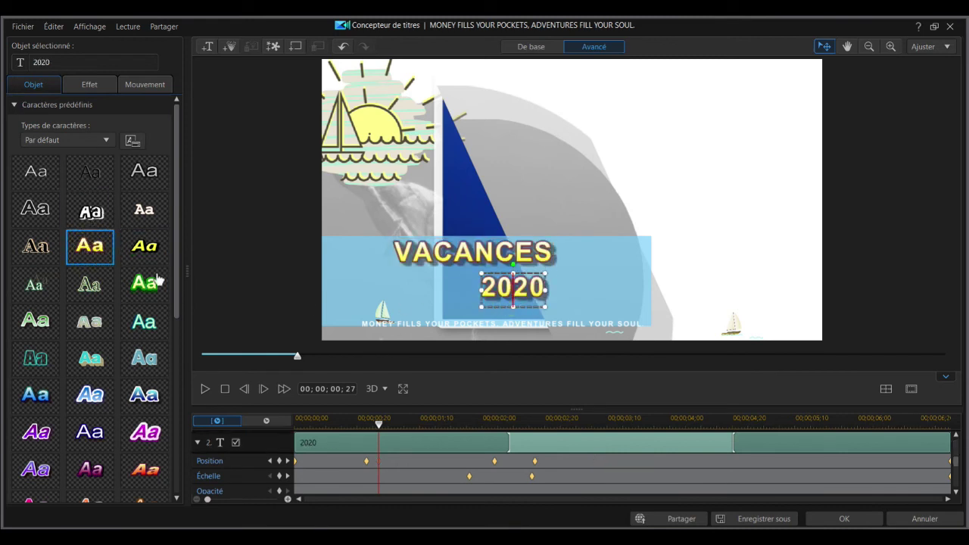
left_click(825, 521)
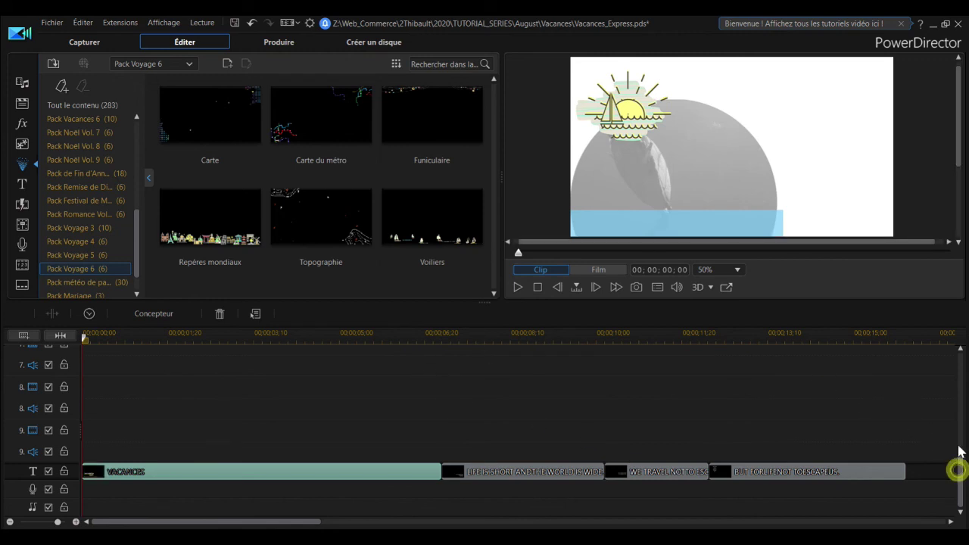
Play back the video from the start to review the new title, yacht and sailboats.
left_click_drag(959, 454, 959, 438)
left_click(535, 287)
left_click(517, 287)
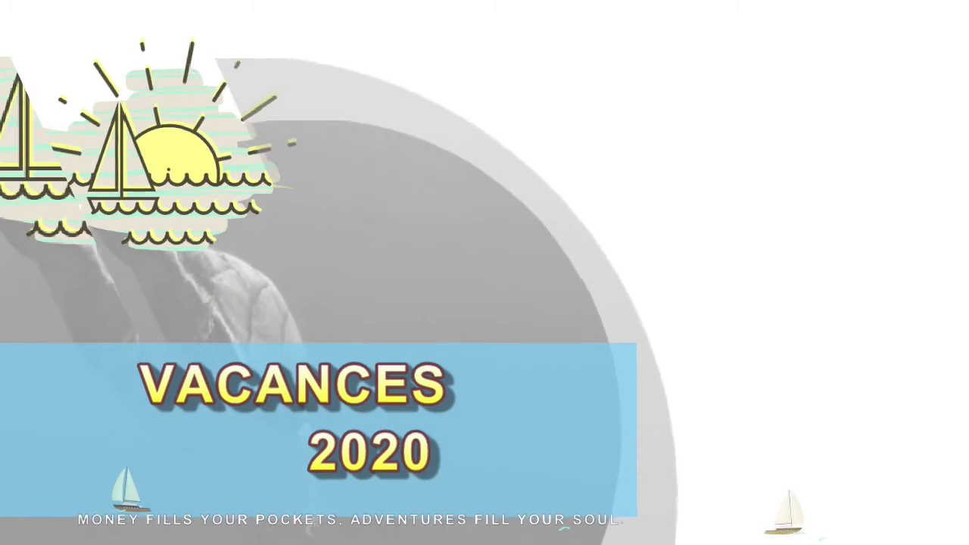